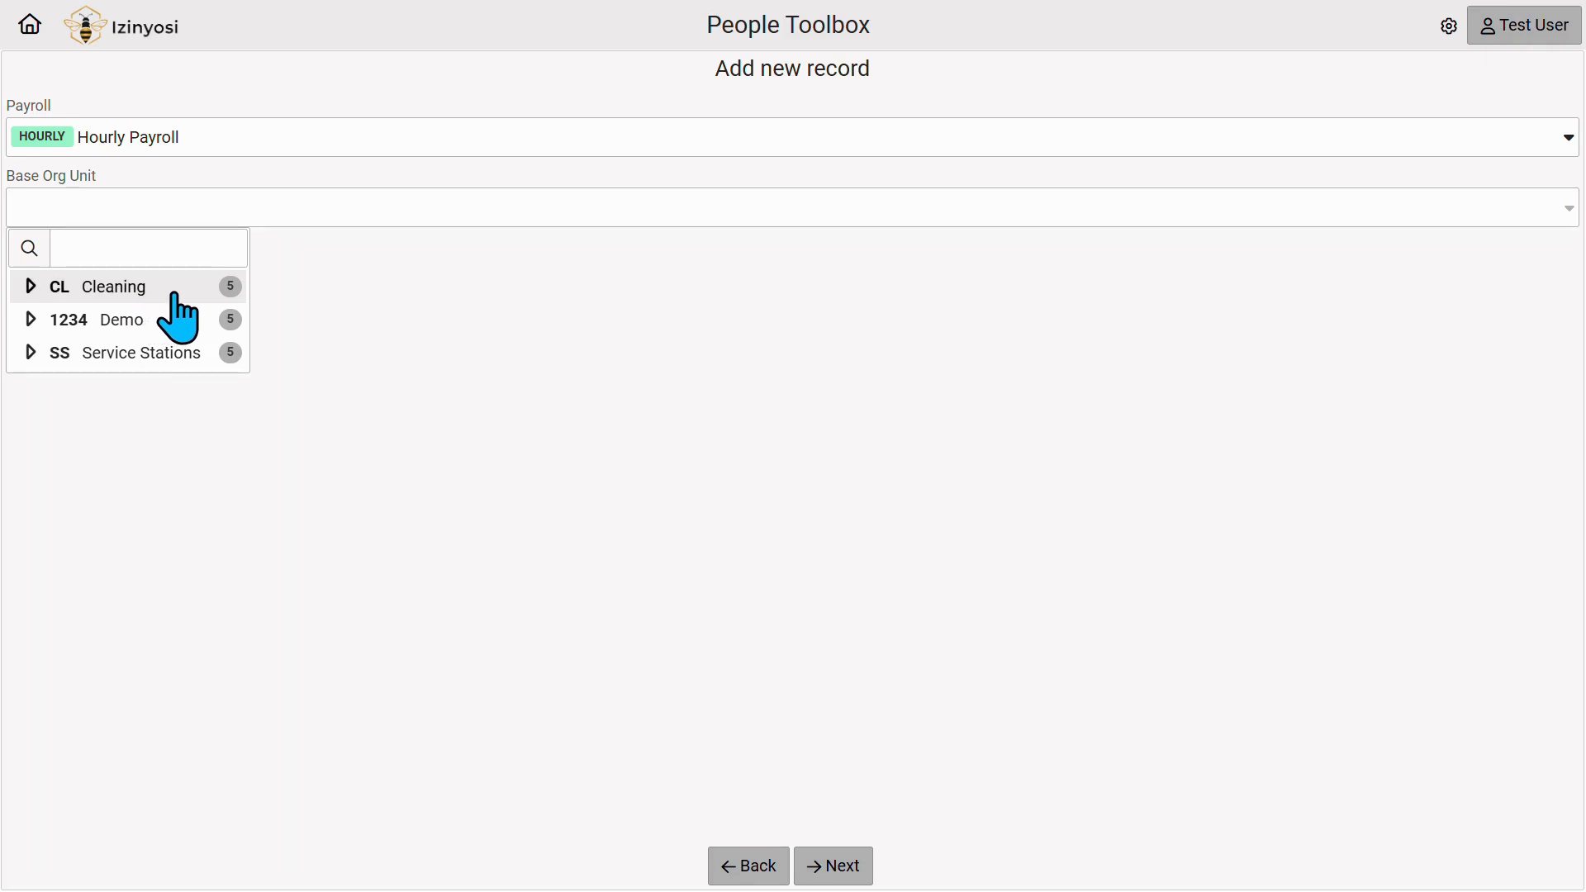
Set the base org unit to CL Cleaning and the engagement date to 04 May 2026.
click(174, 294)
click(195, 285)
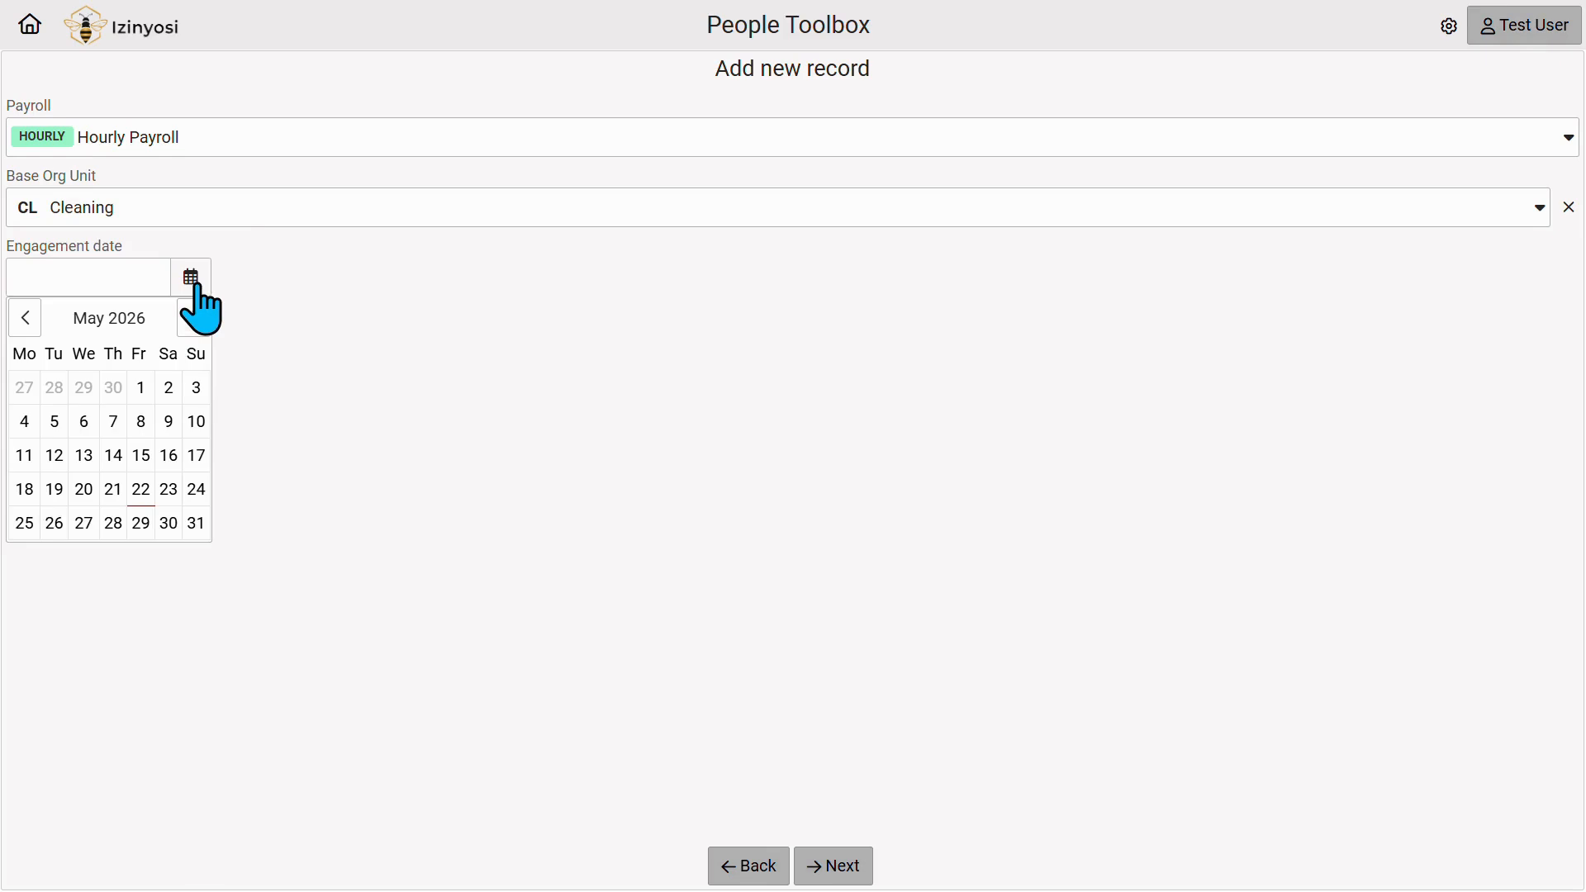
click(25, 425)
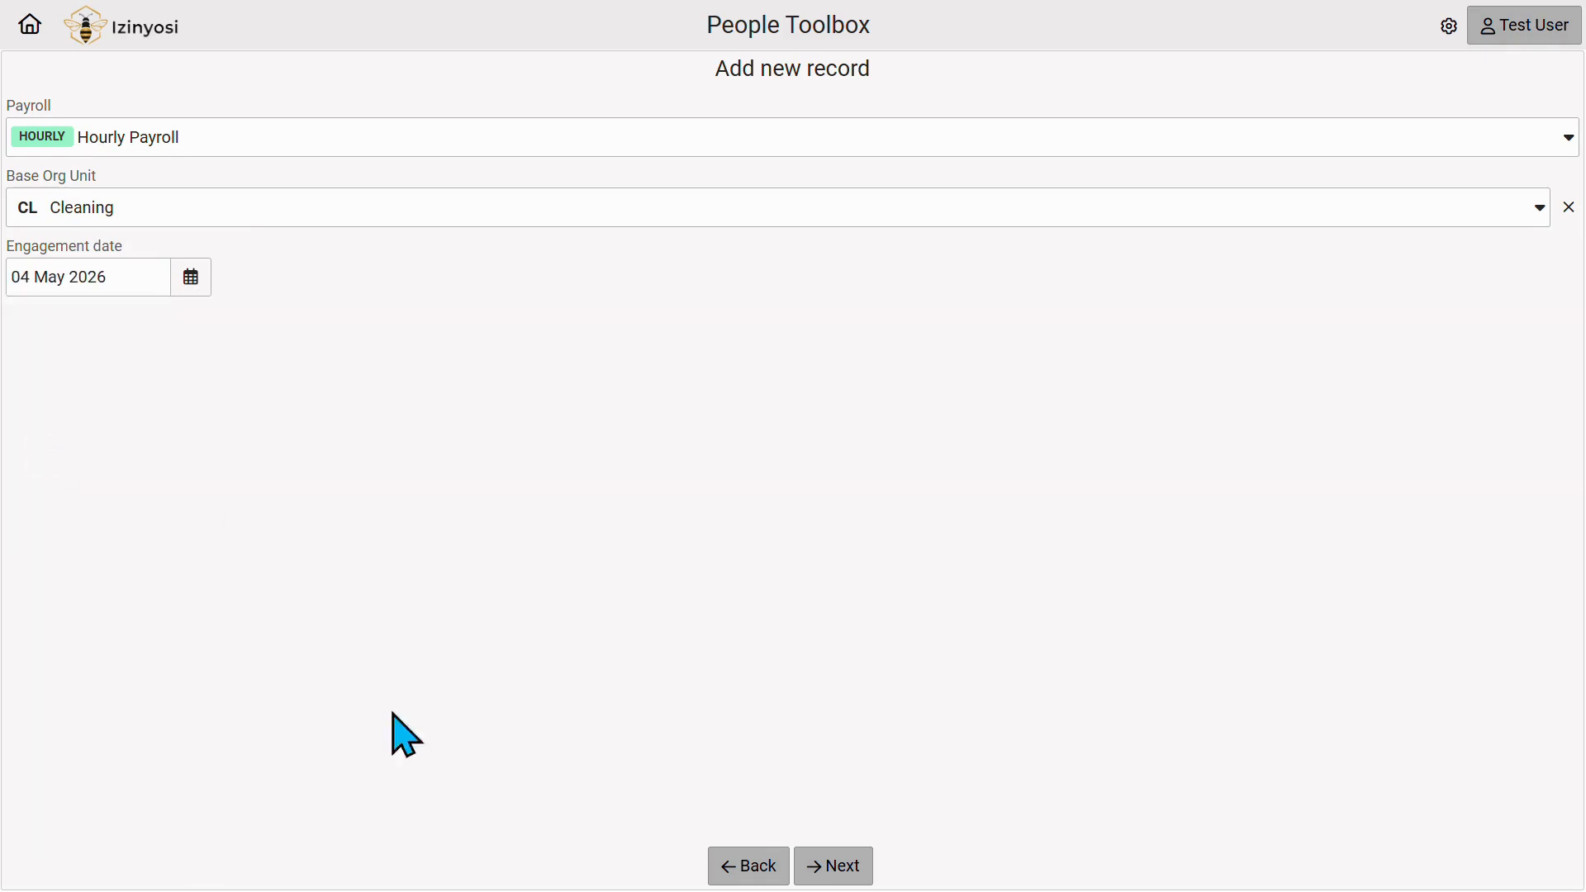
click(858, 881)
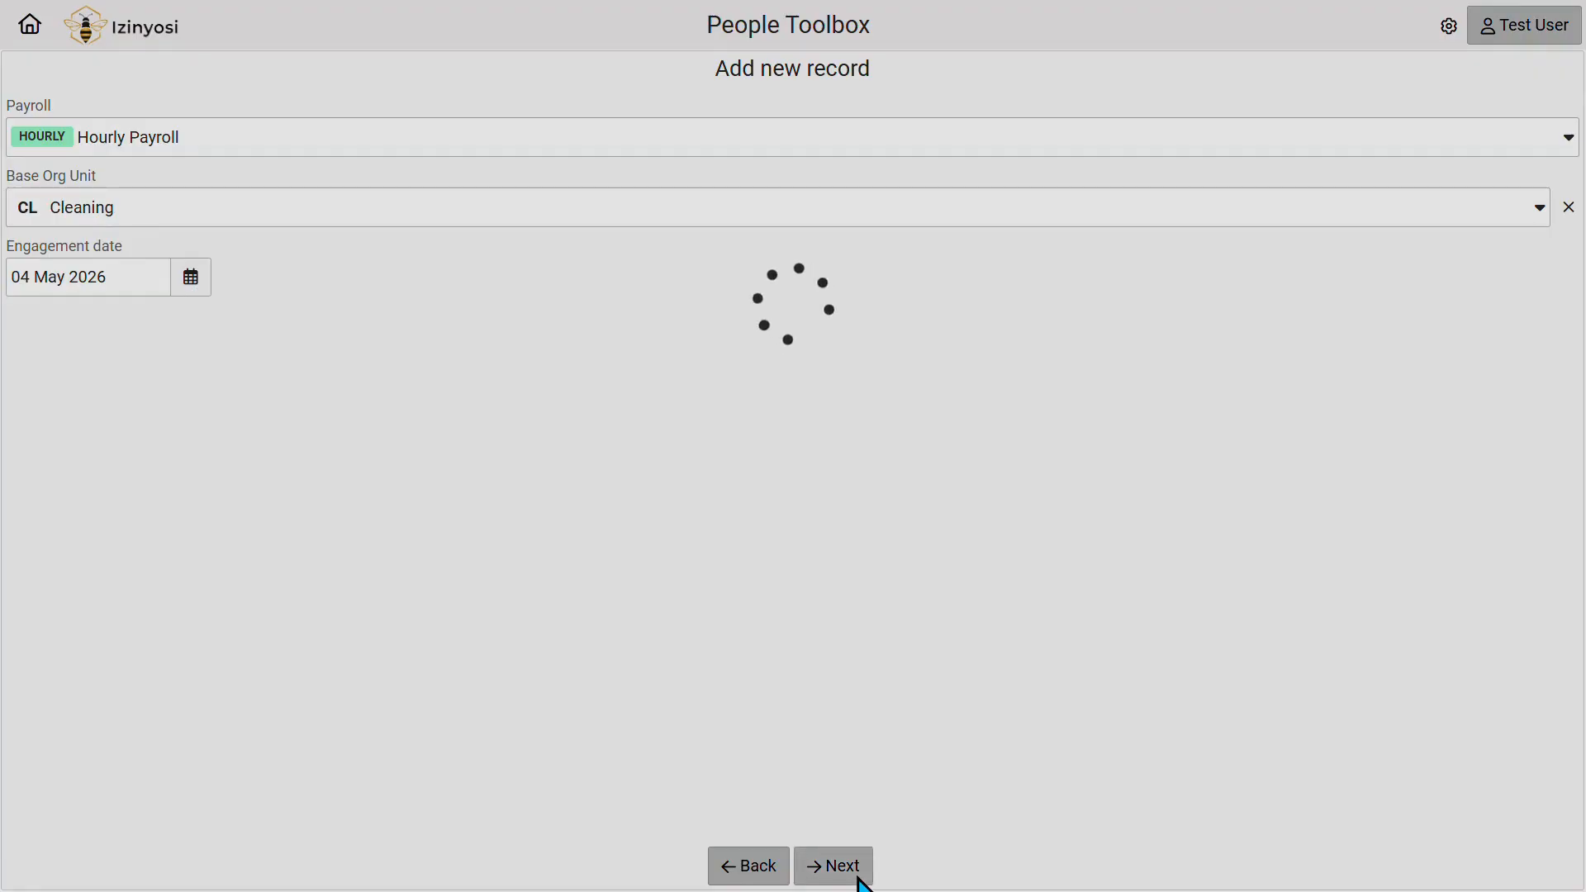
Choose Hourly Onboarding Workflow and RSA Id Number as the identification method.
click(277, 356)
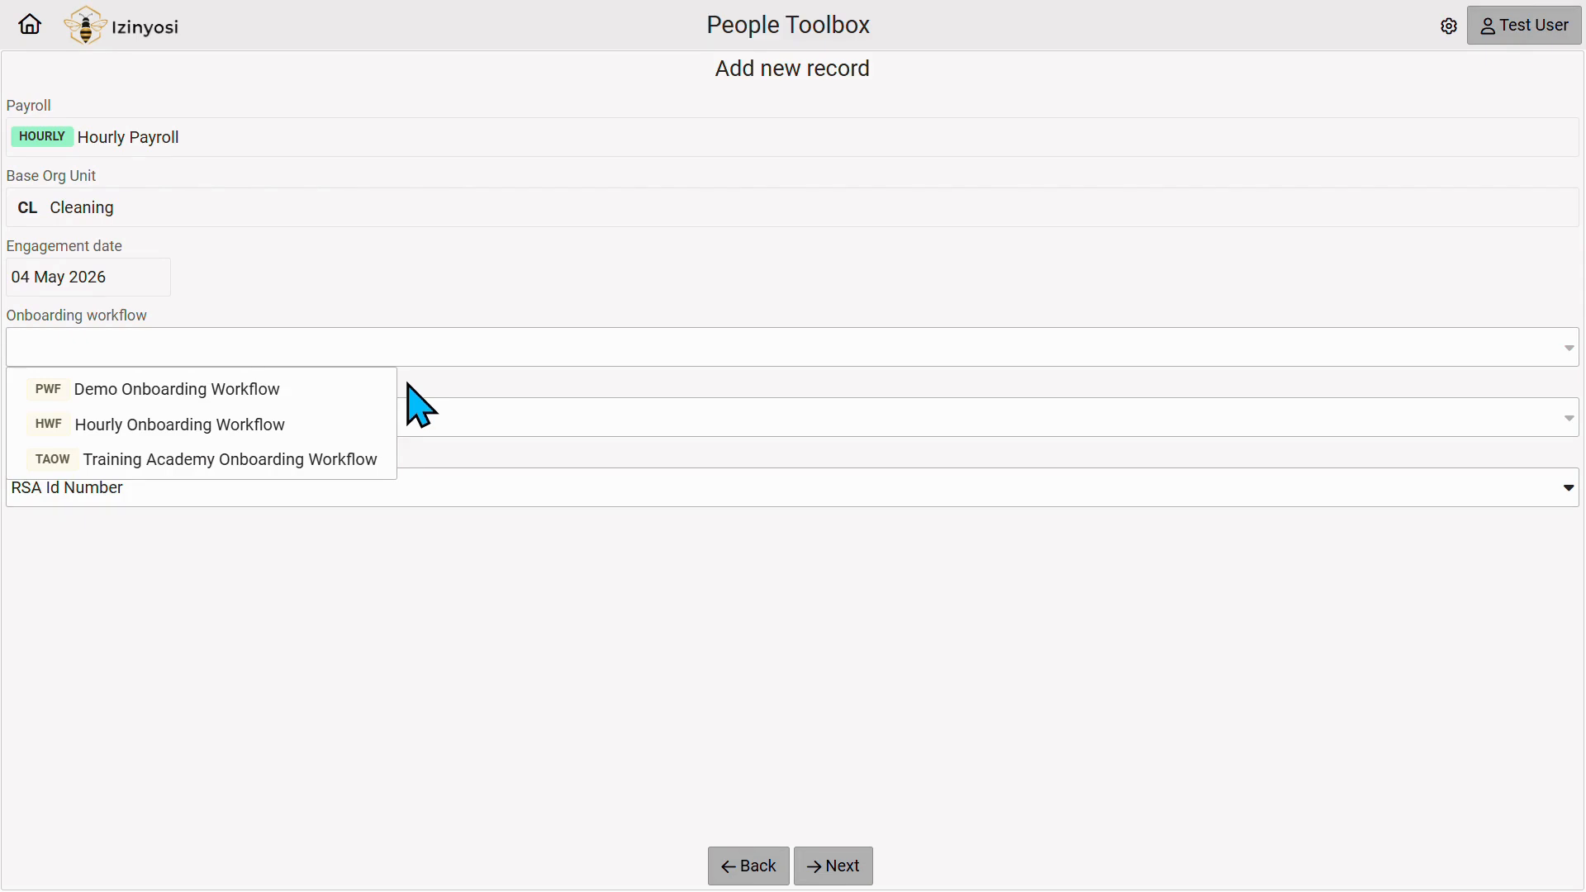
click(359, 421)
click(307, 423)
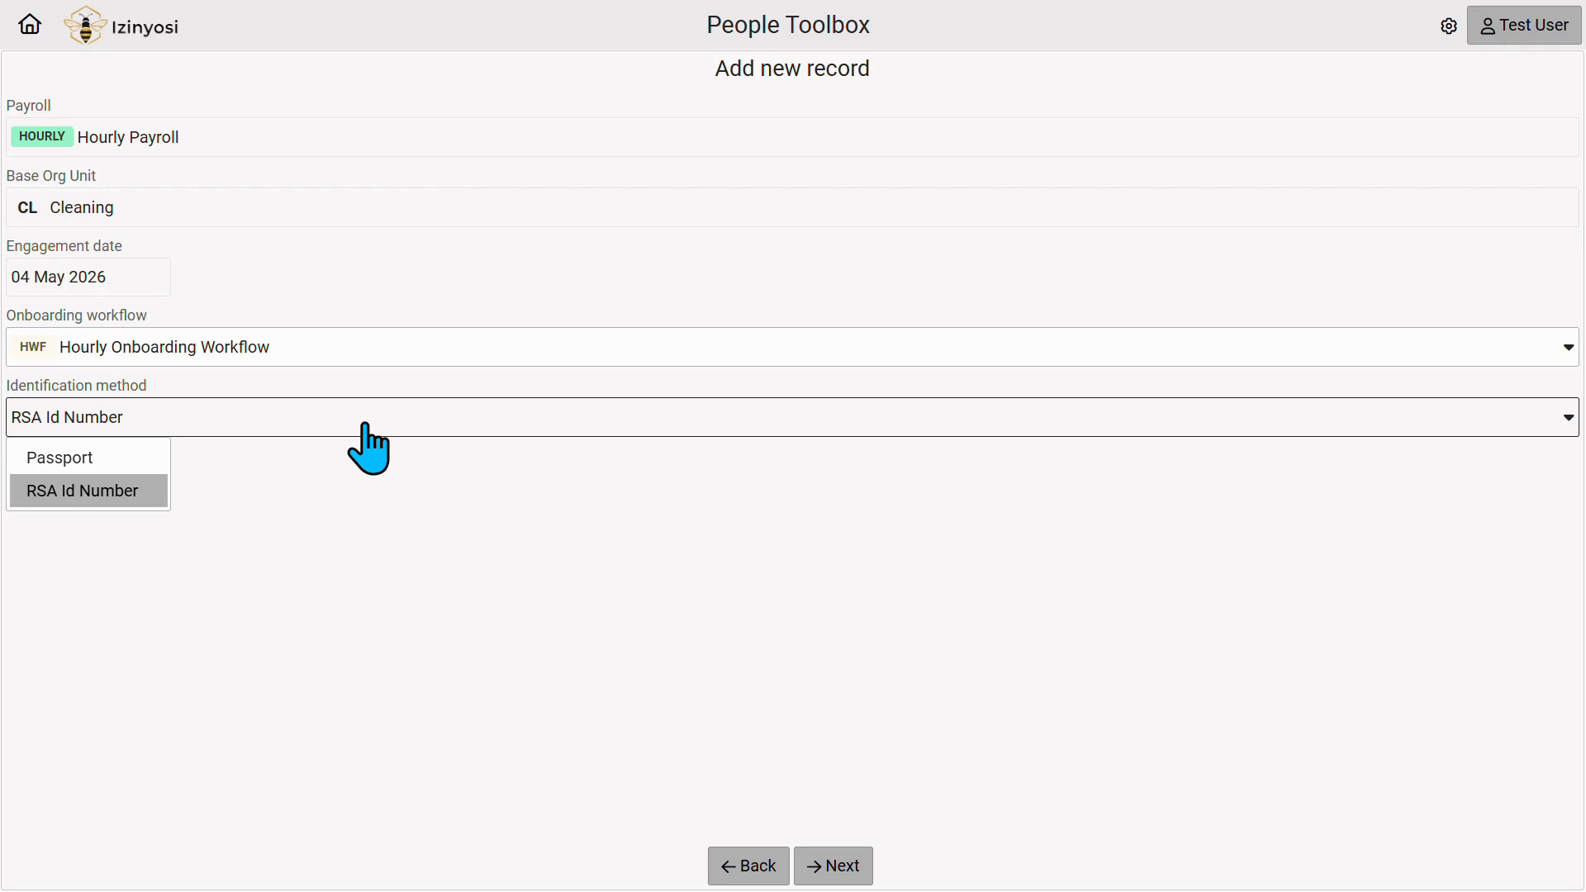
Enter the employee's South African ID number and submit it for validation.
click(866, 878)
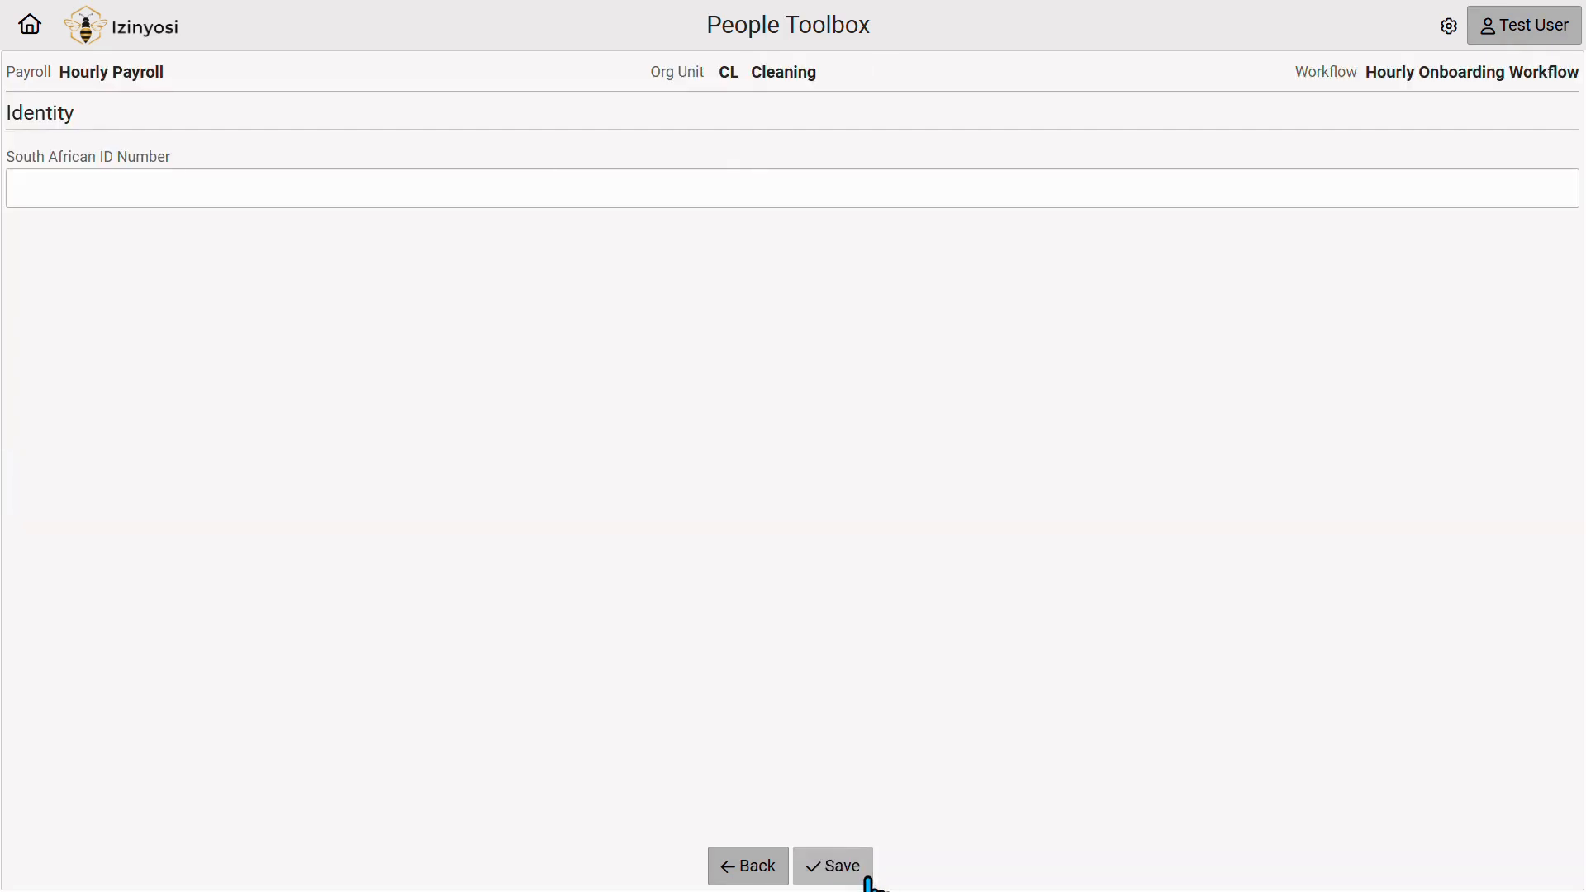
click(88, 187)
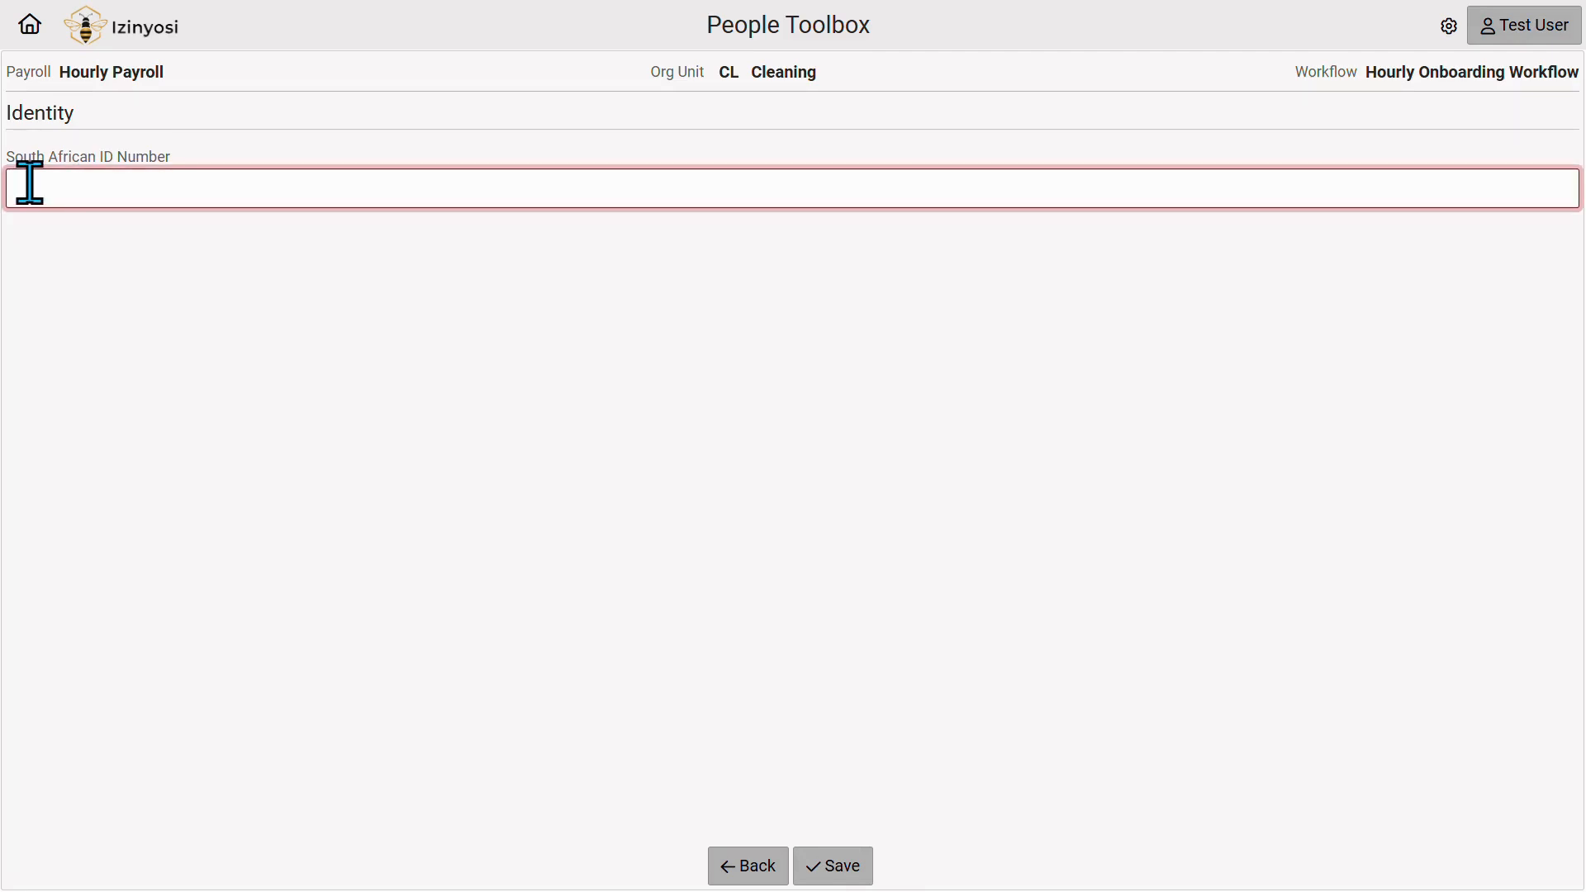
click(840, 878)
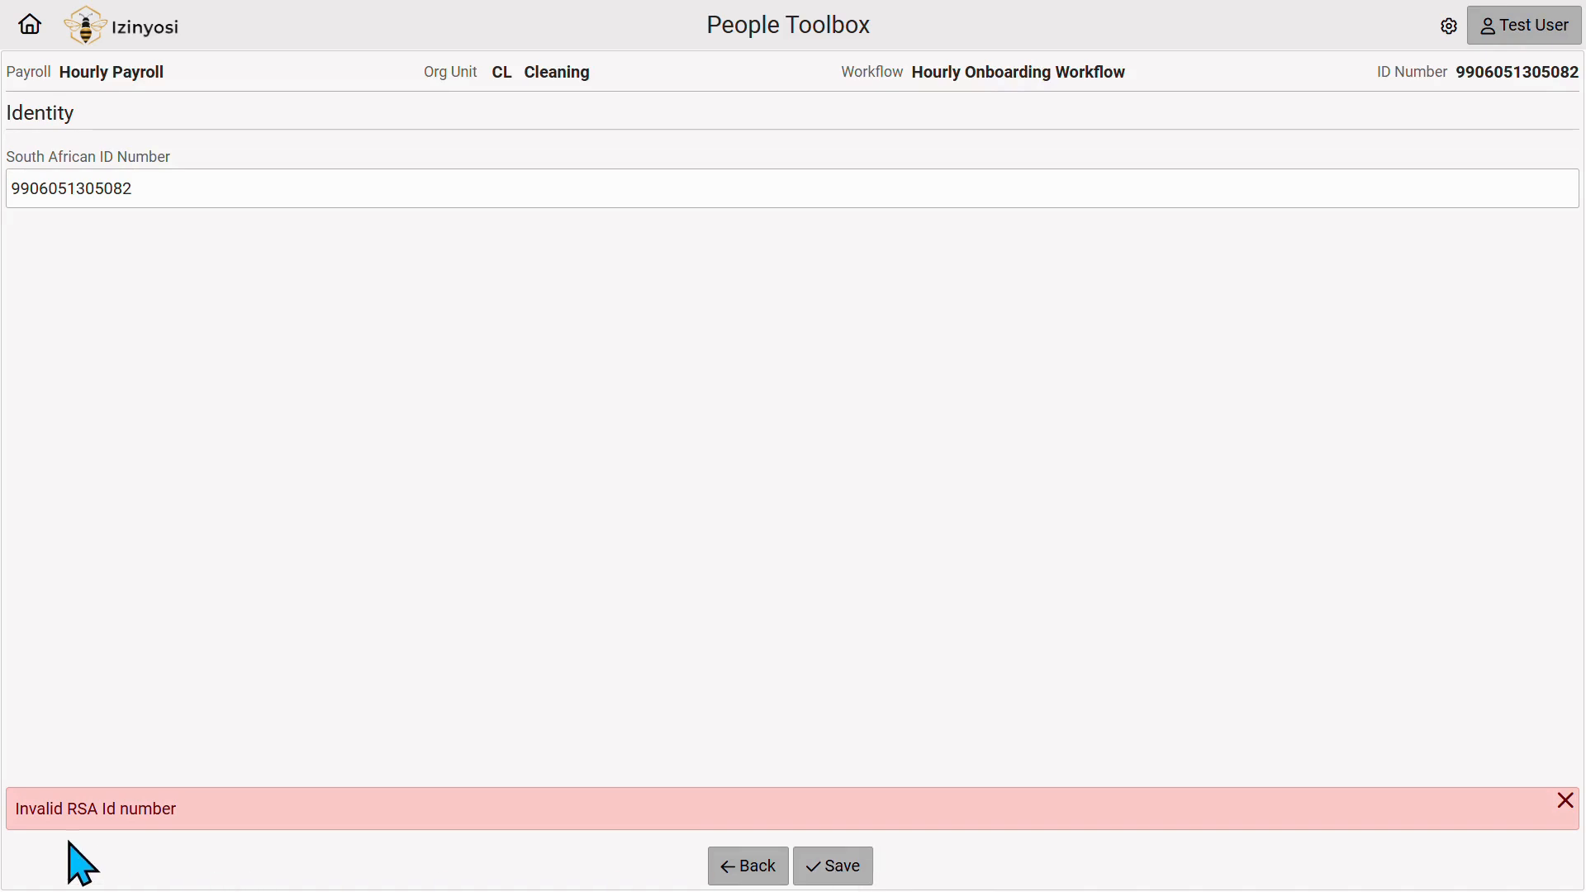
Correct the ID number's last digit after the invalid-number error and save it.
click(241, 188)
key(BackSpace)
text(3)
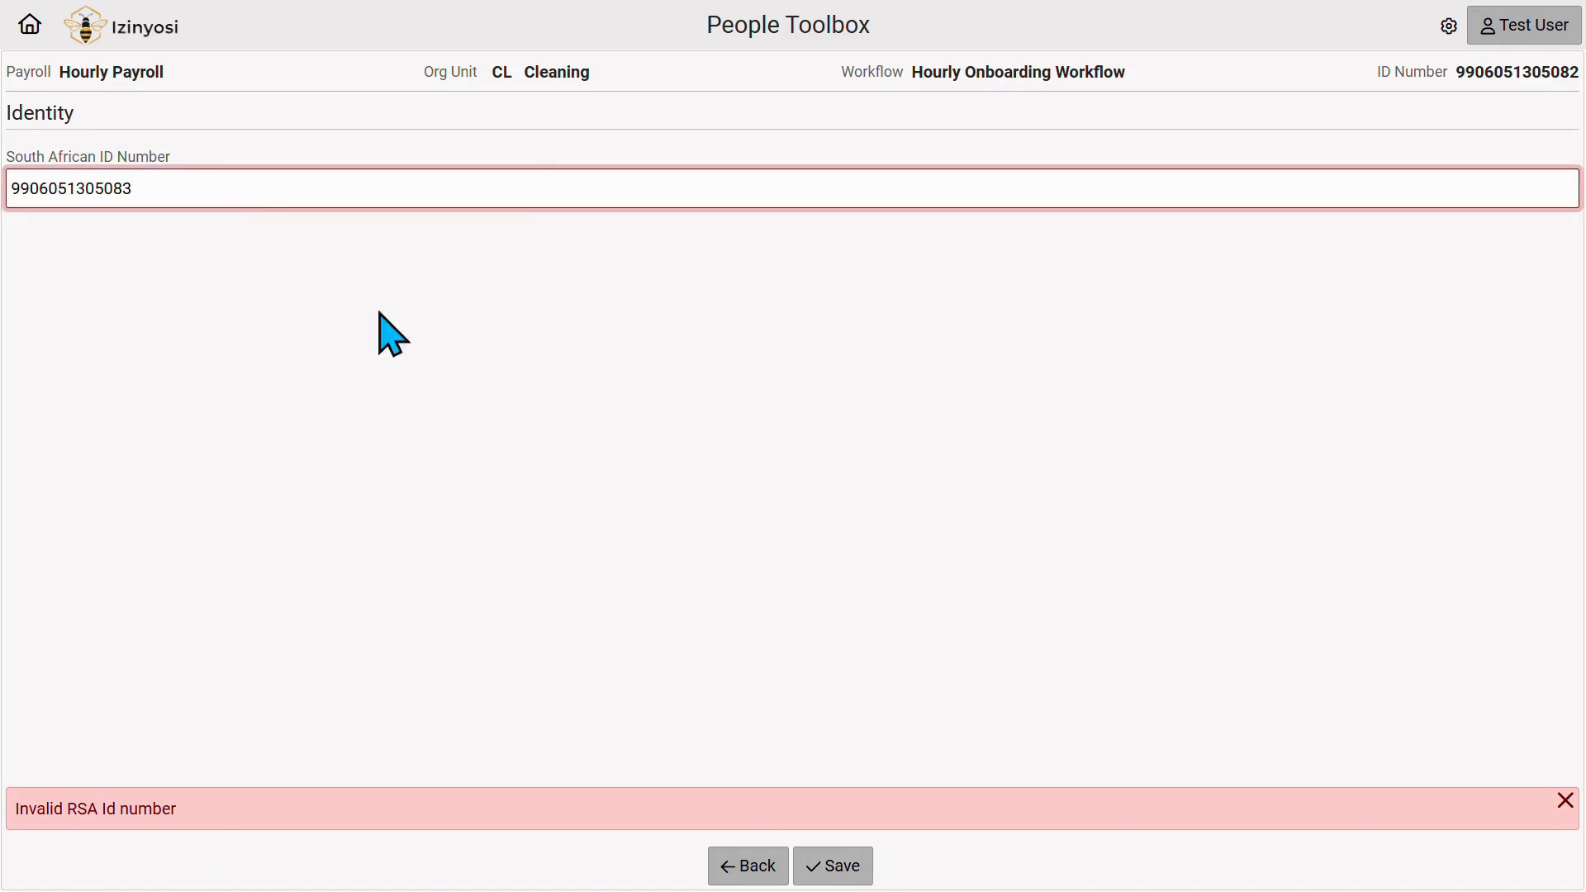
click(834, 878)
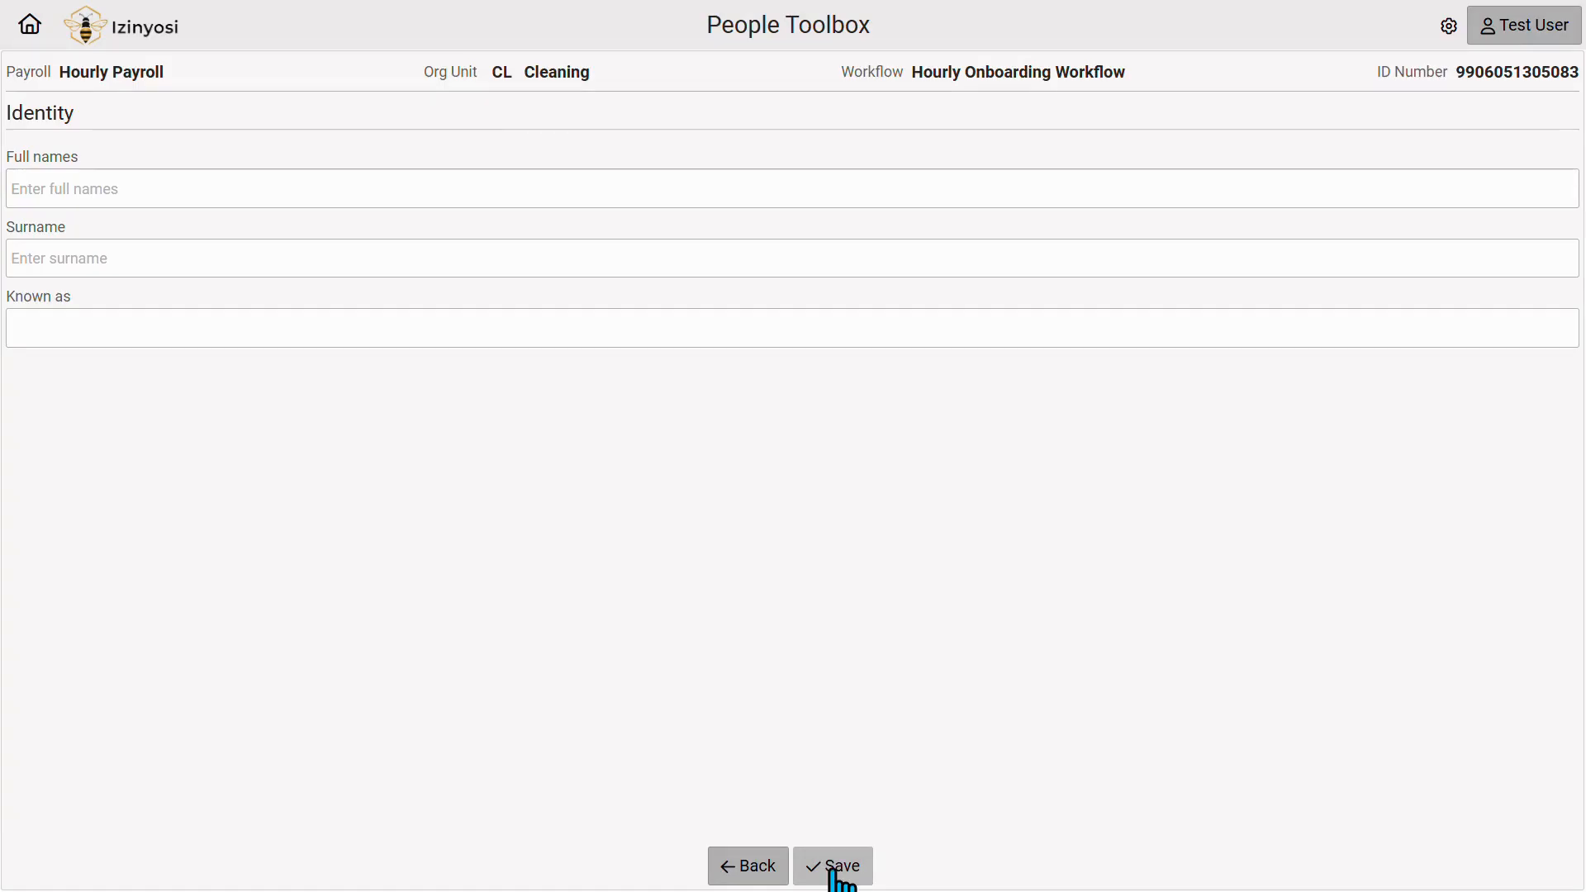
Fill in the employee's first name and surname and save the name details.
click(311, 186)
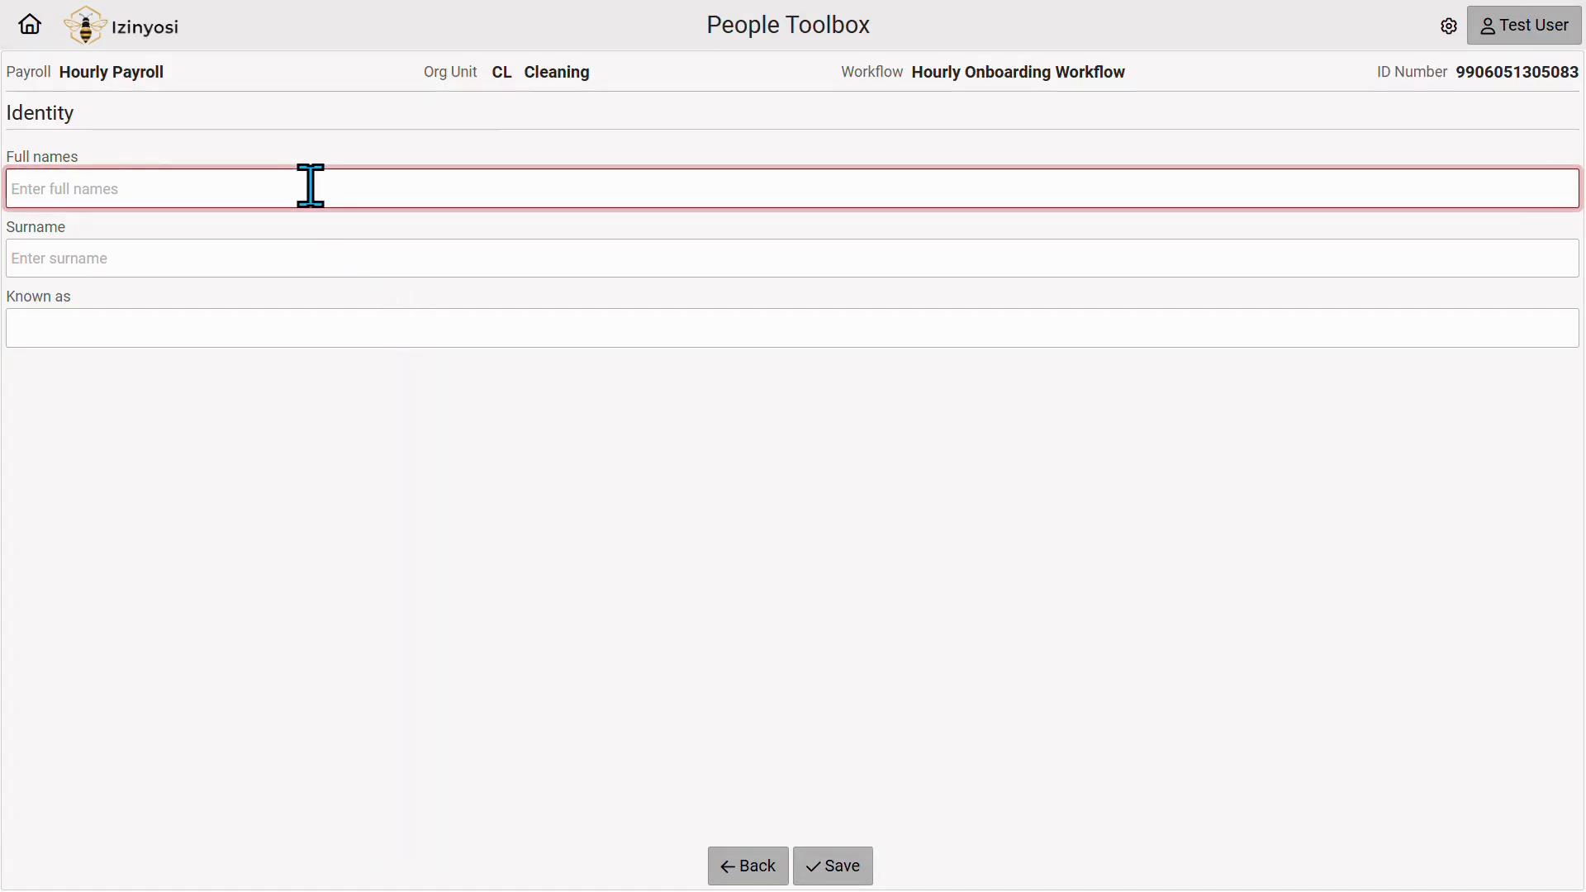
text(Jane)
key(Tab)
text(Doe)
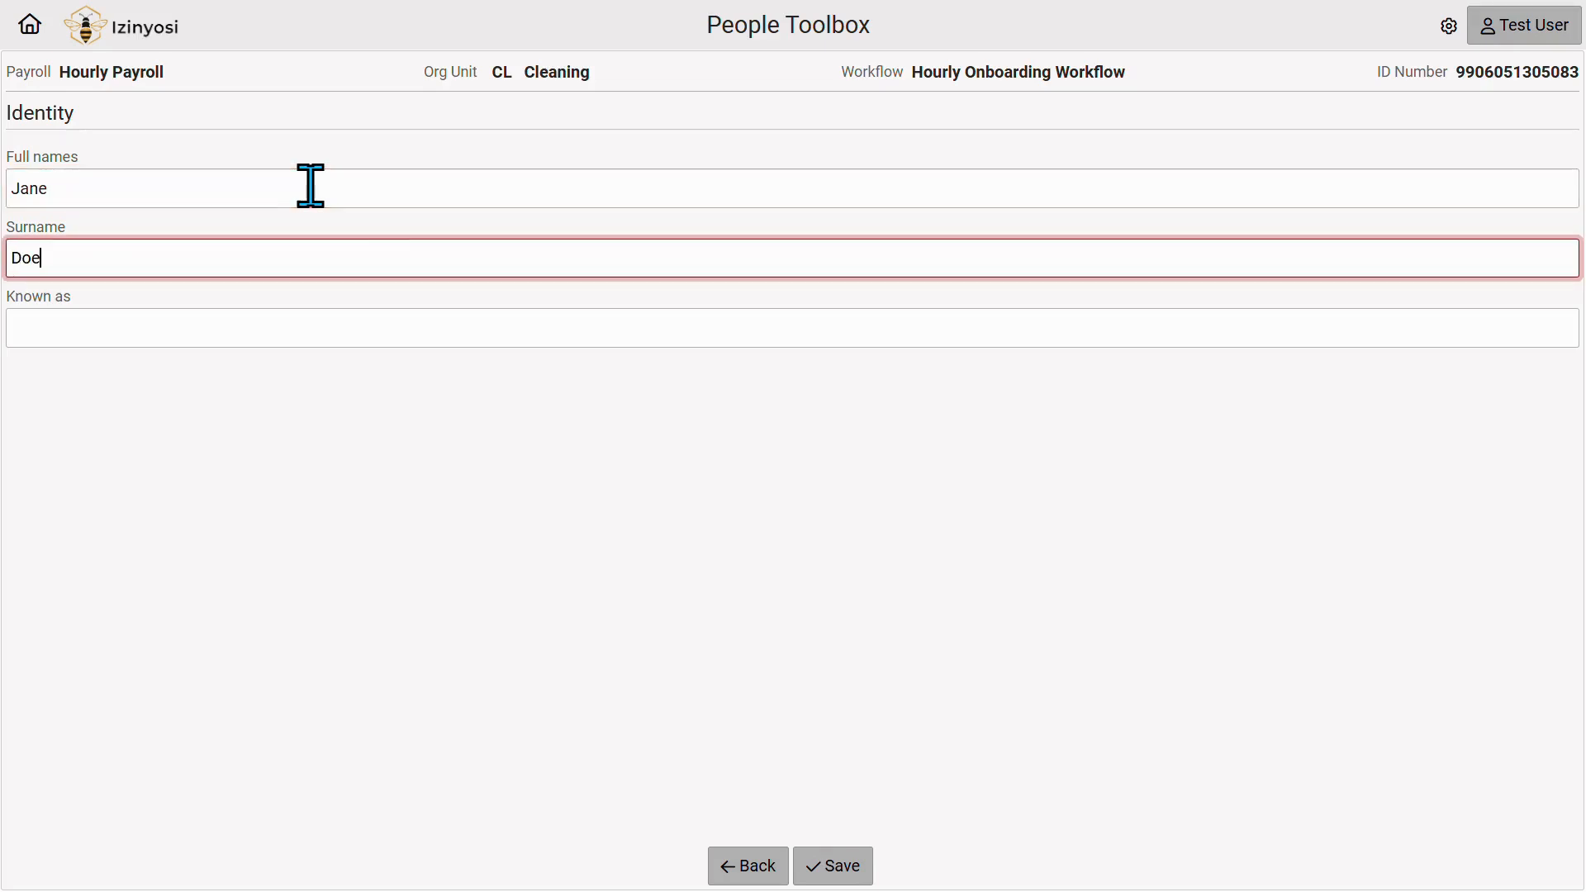
click(871, 878)
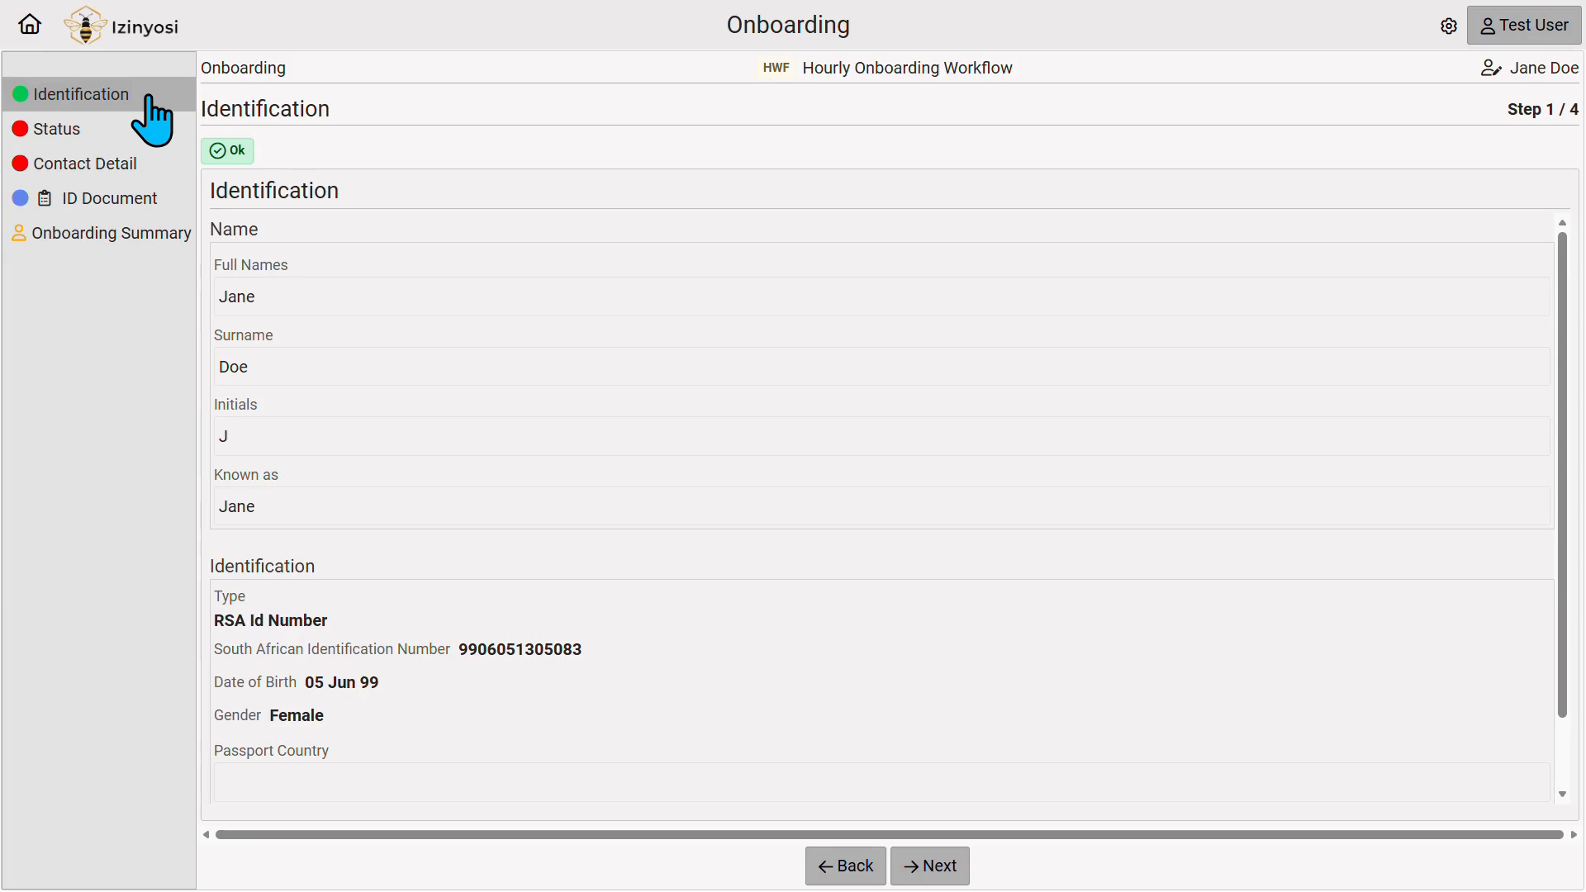
In the Status step, change the base org unit to CL > ADM Admin and Management and save.
click(176, 240)
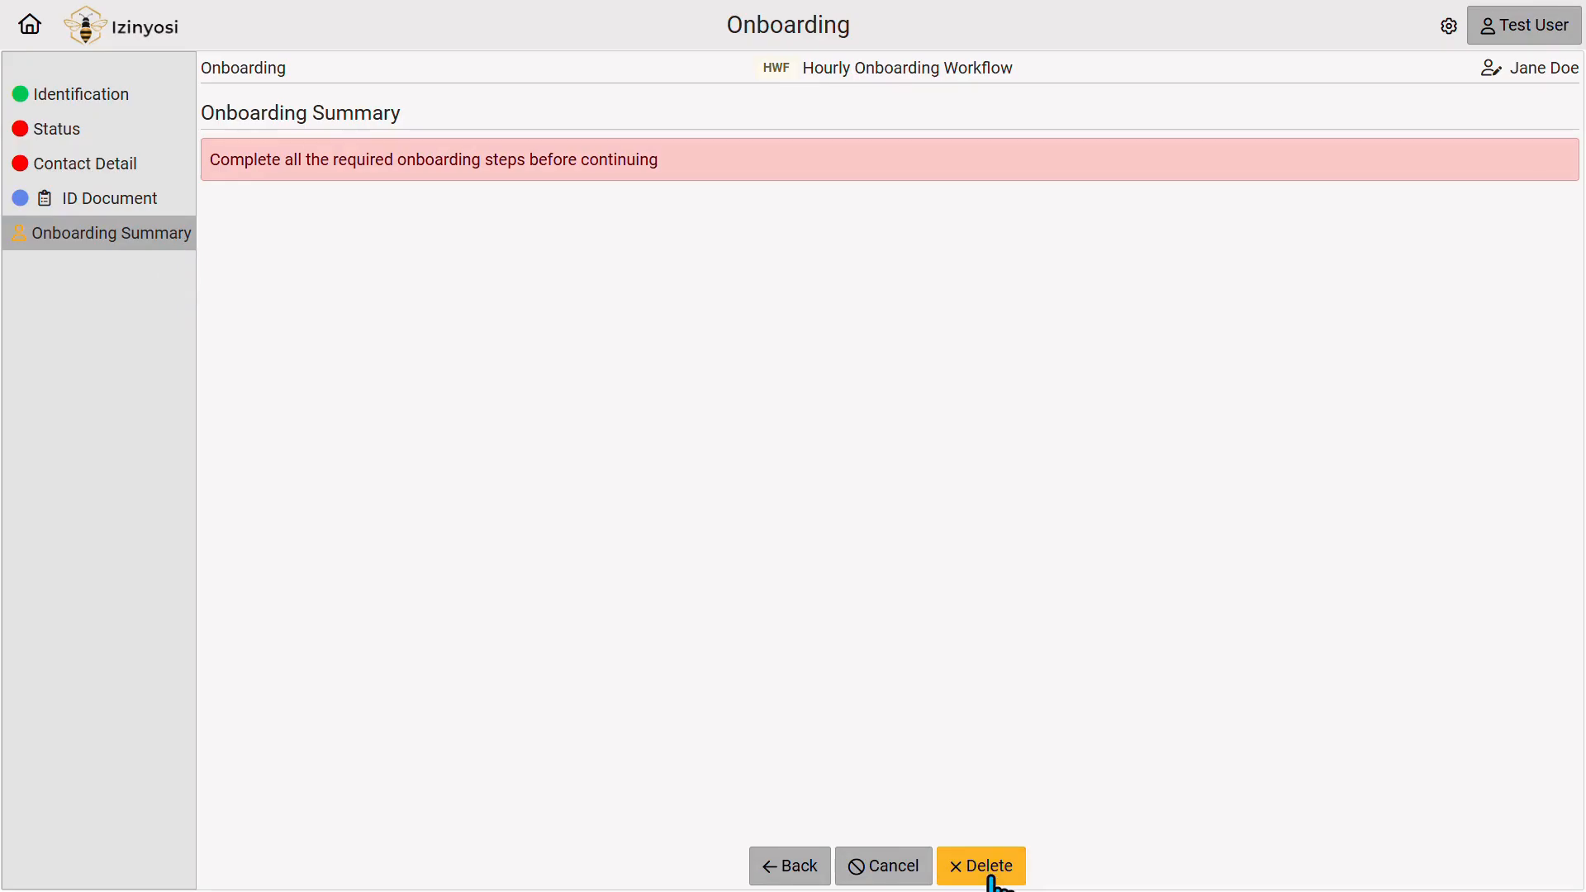
click(68, 130)
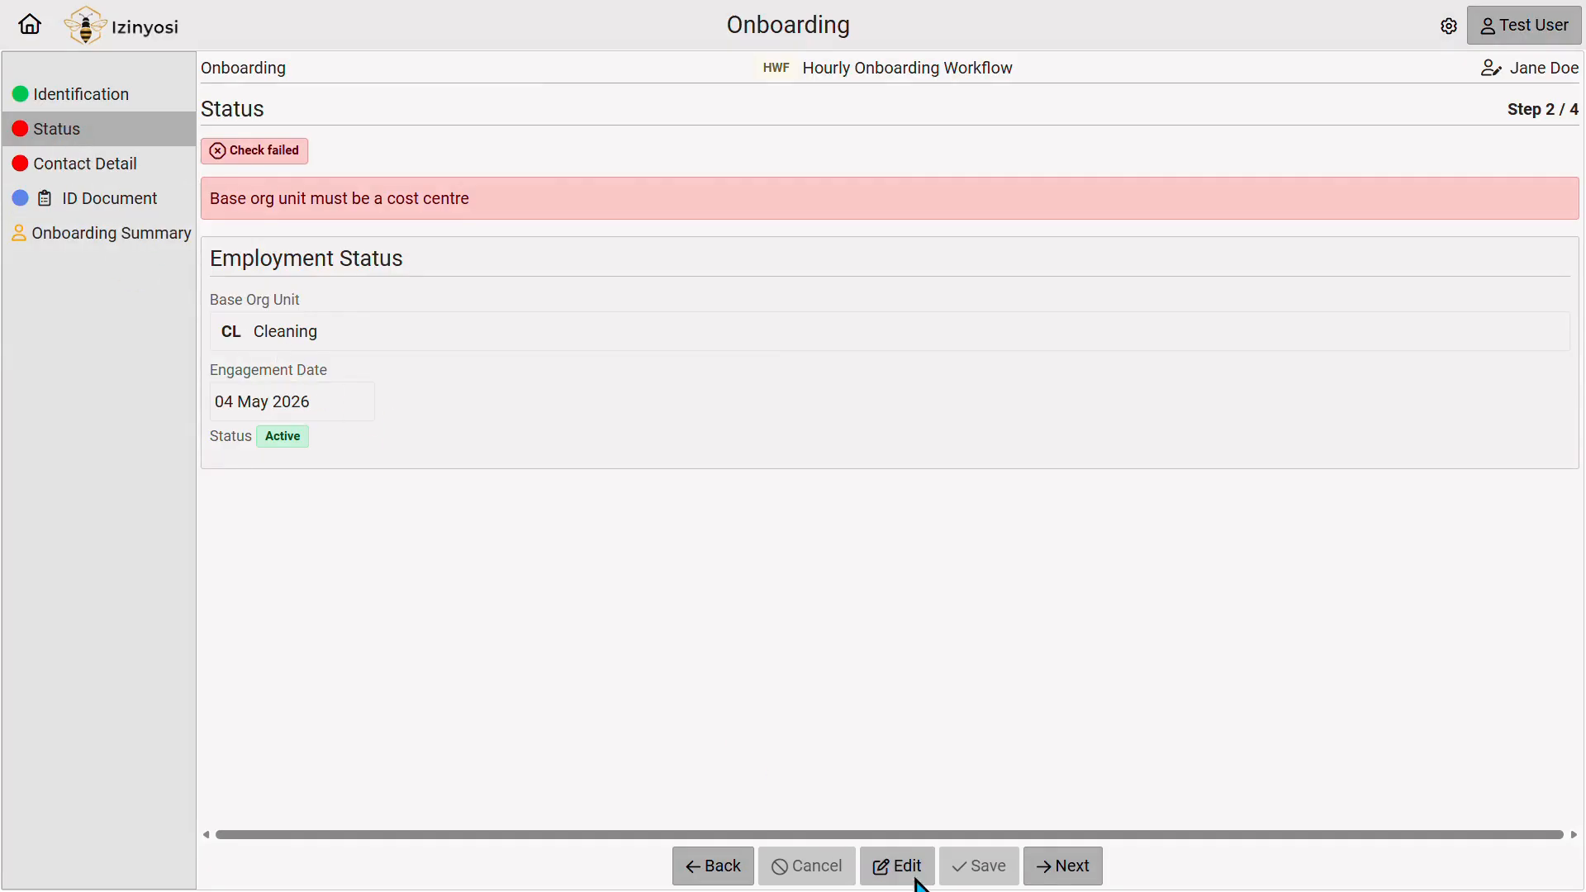
click(916, 883)
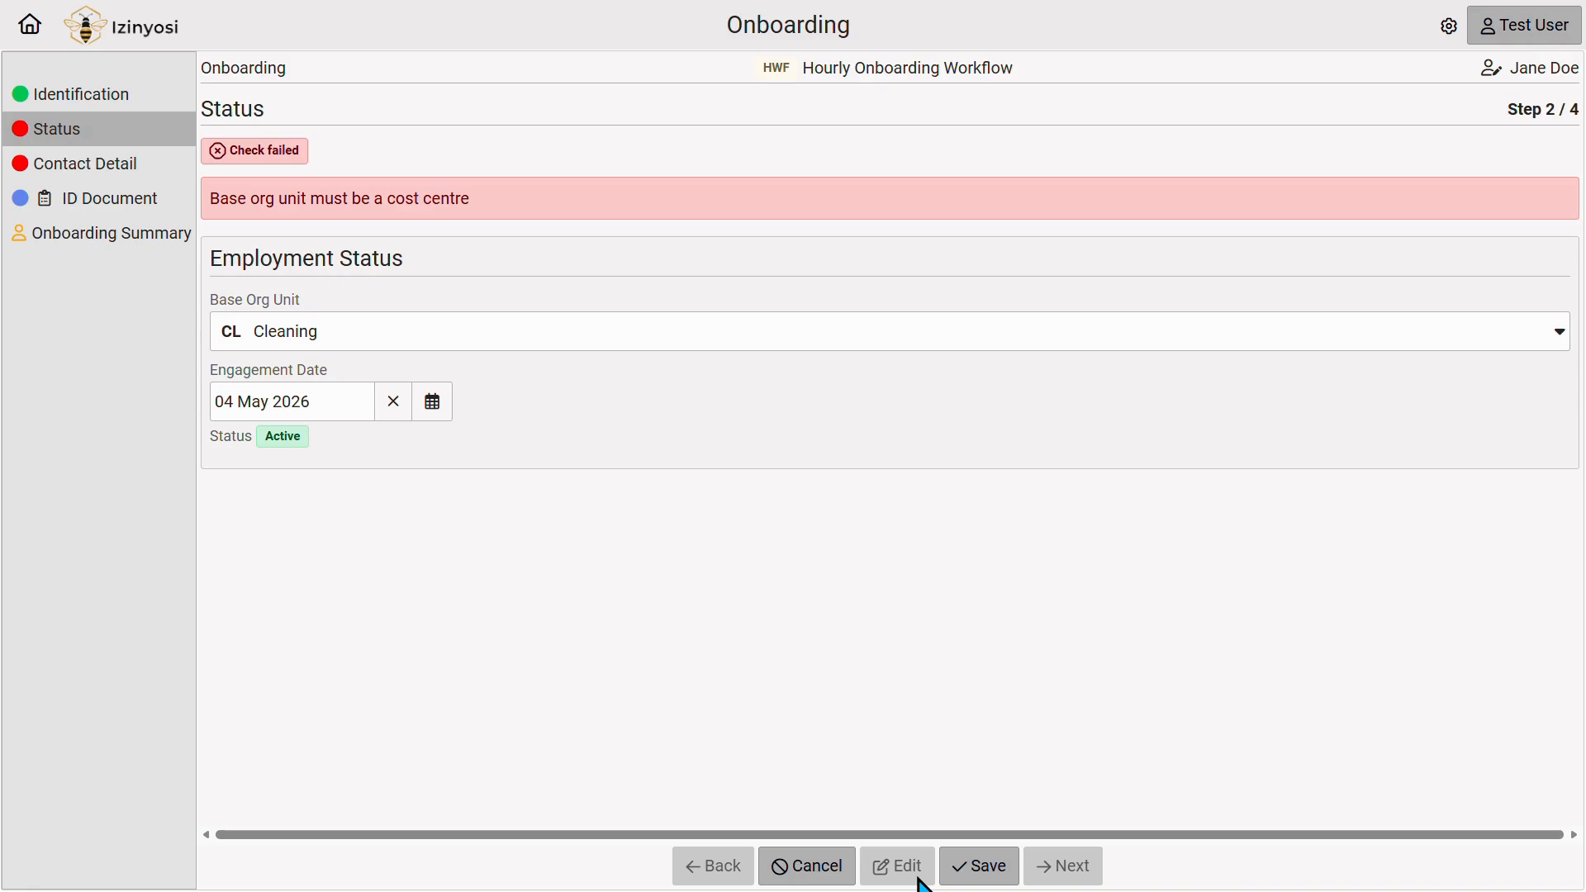
click(1561, 335)
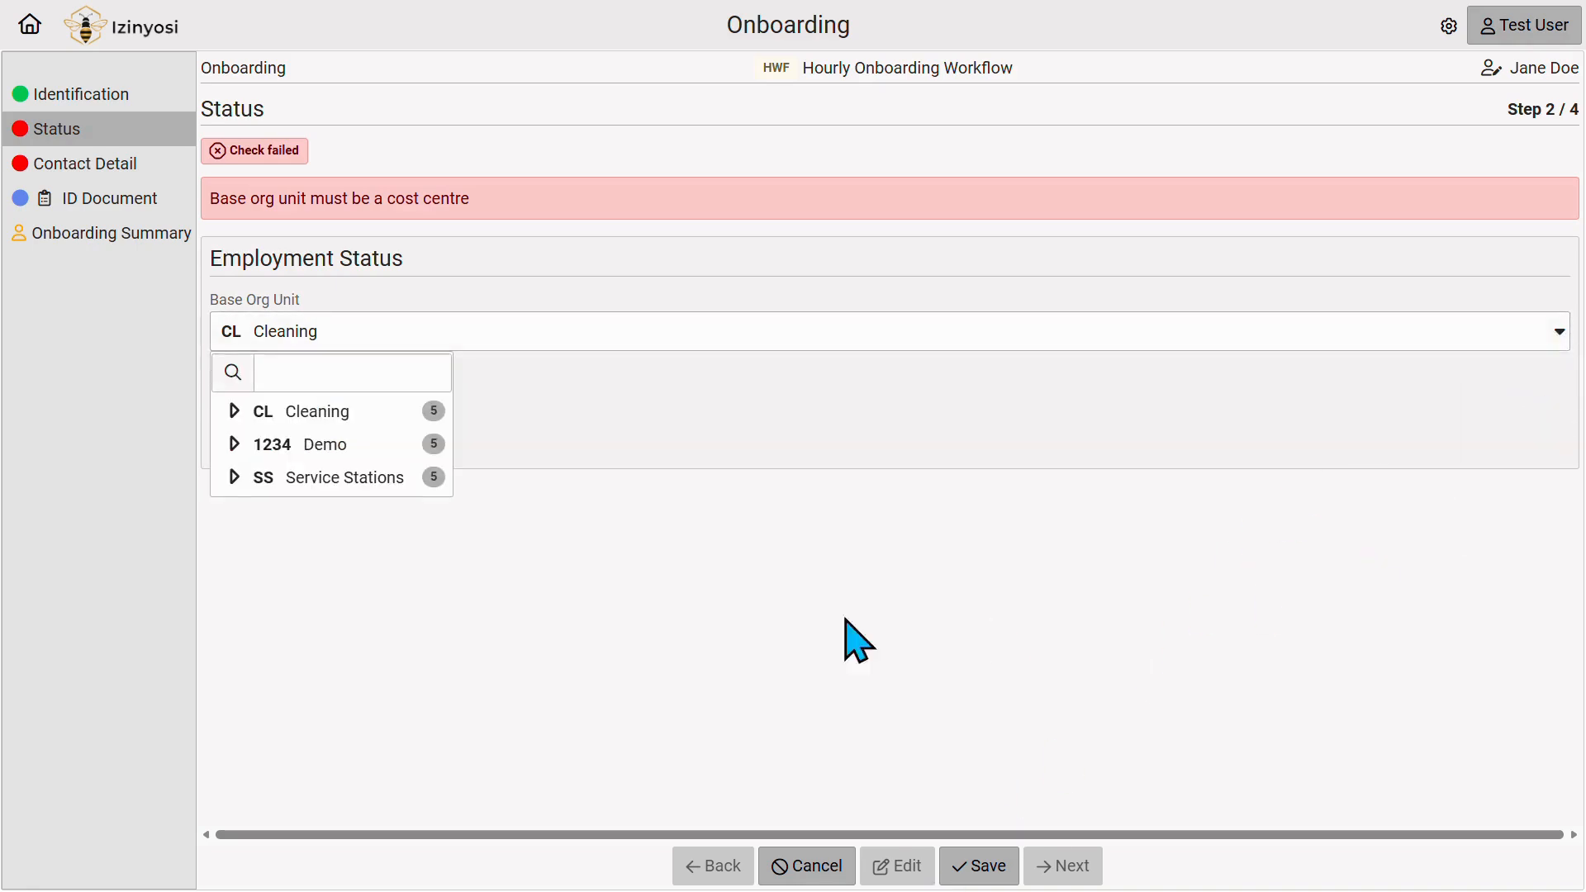
click(234, 410)
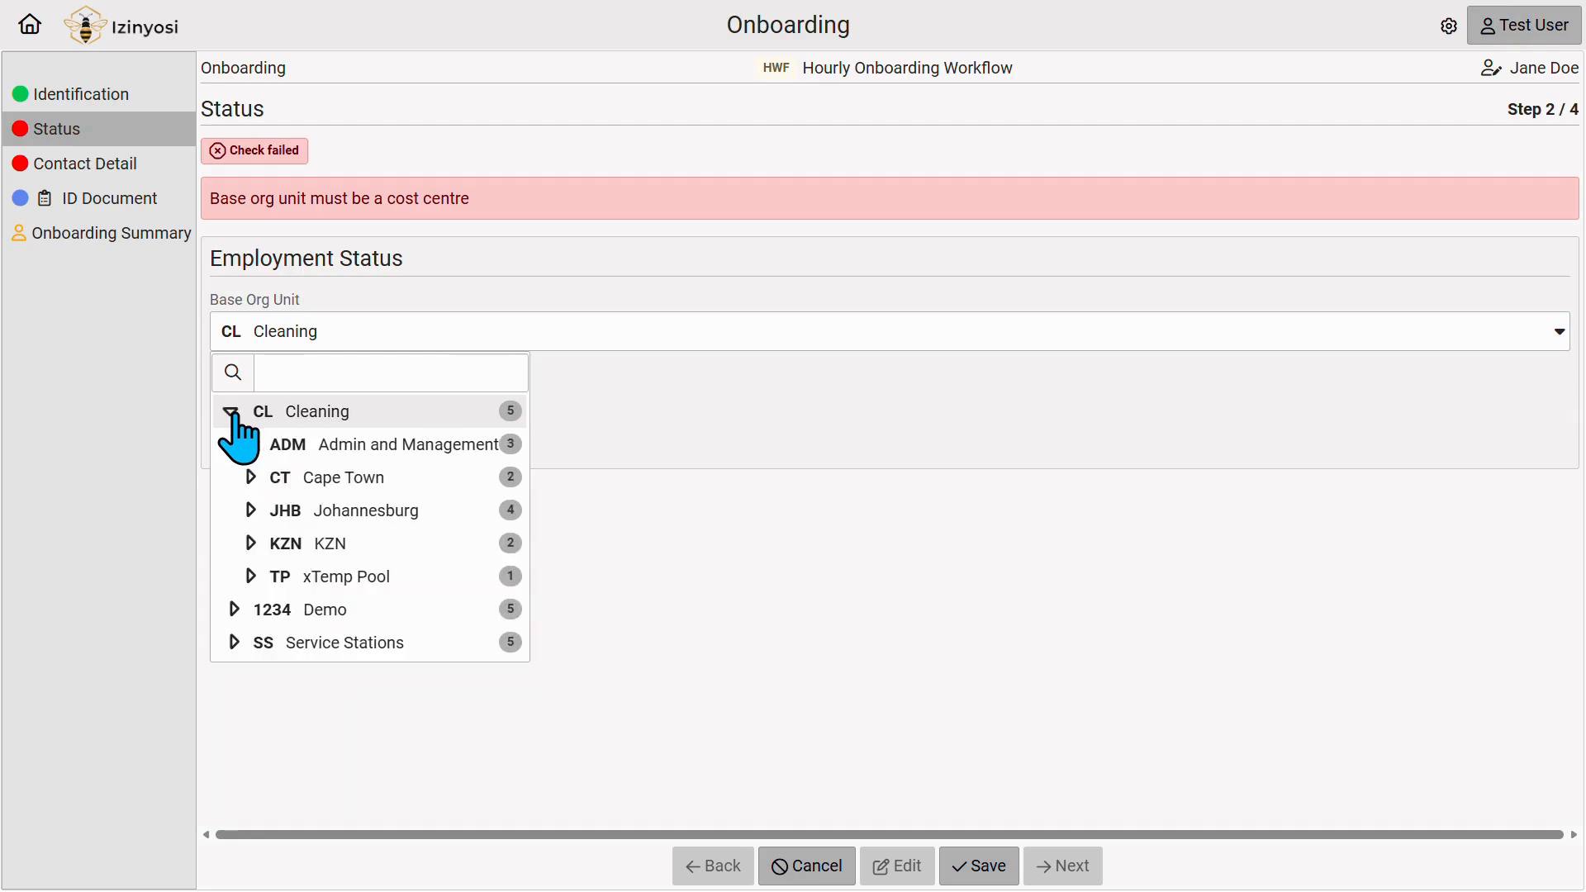
click(364, 448)
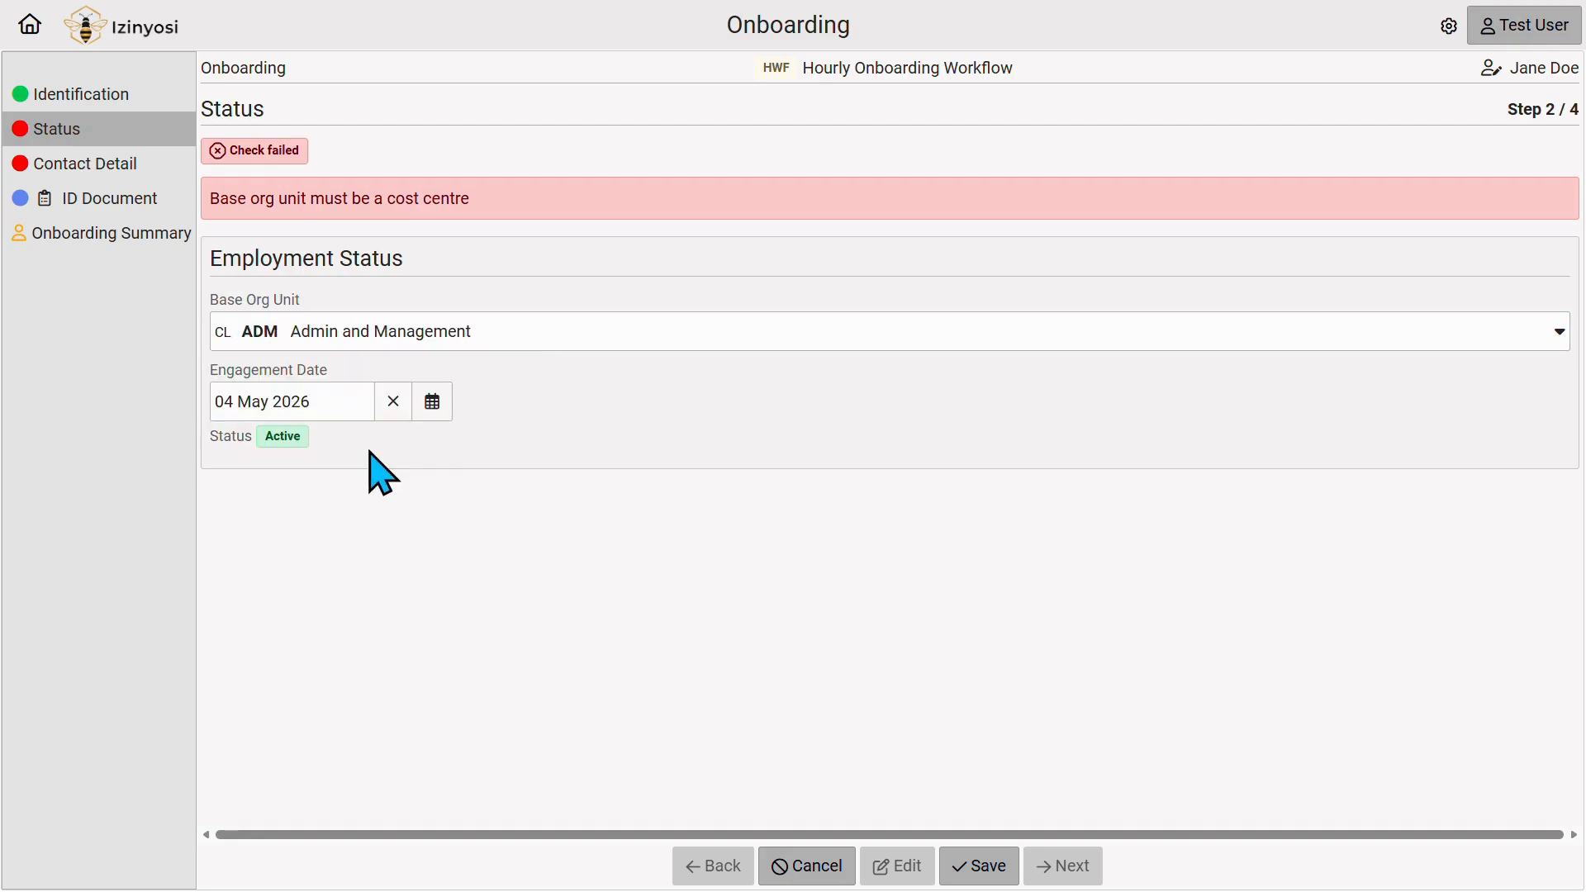
click(1012, 867)
click(99, 166)
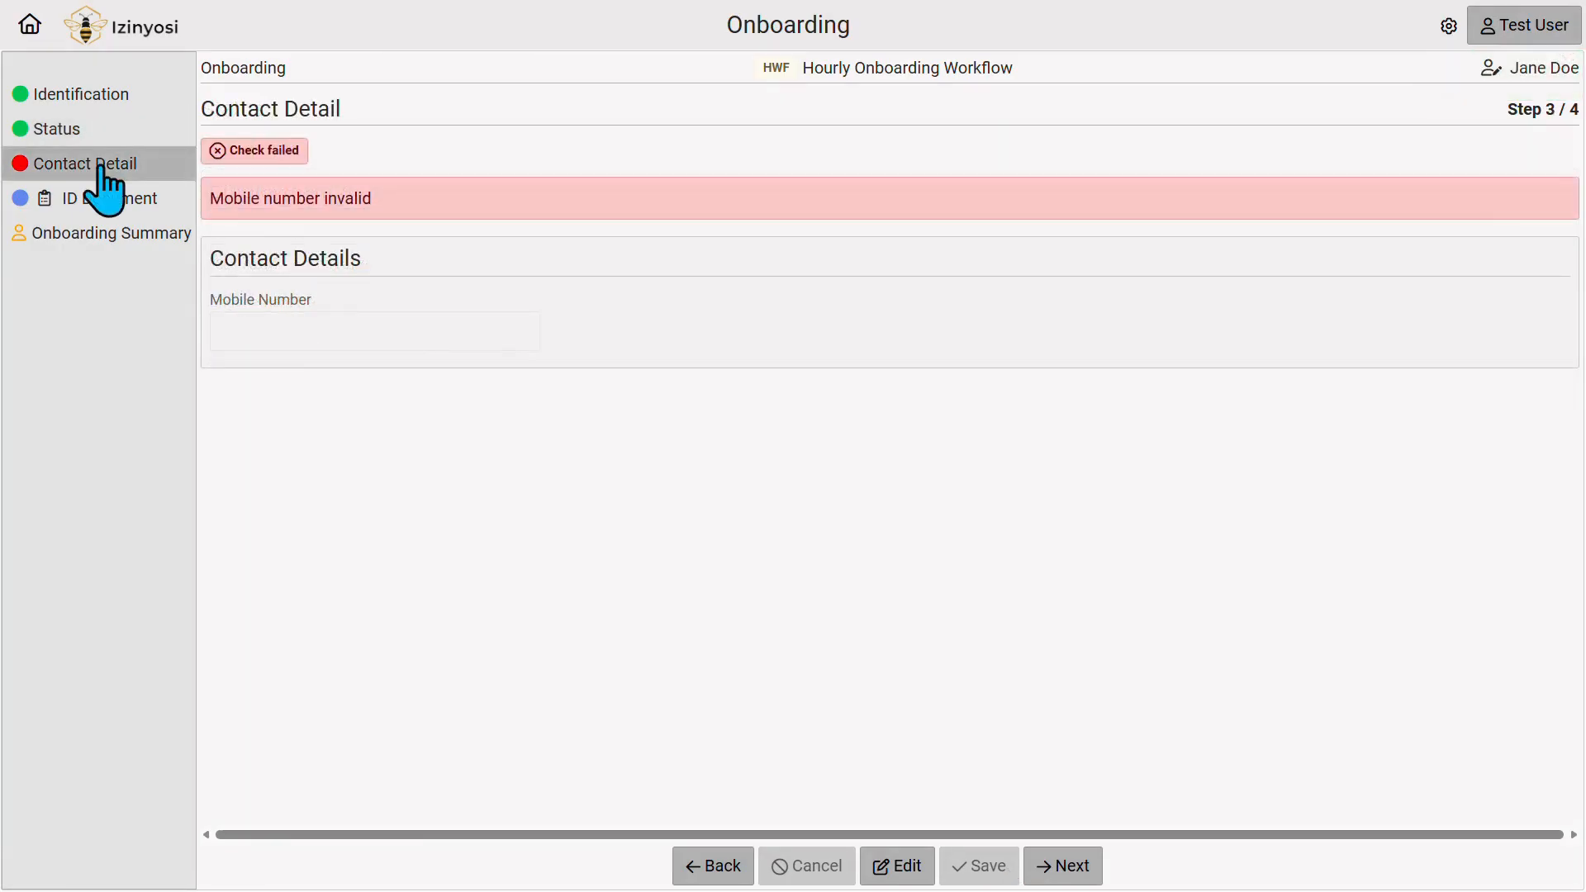
Enter and save the employee's mobile number in the contact details.
click(892, 868)
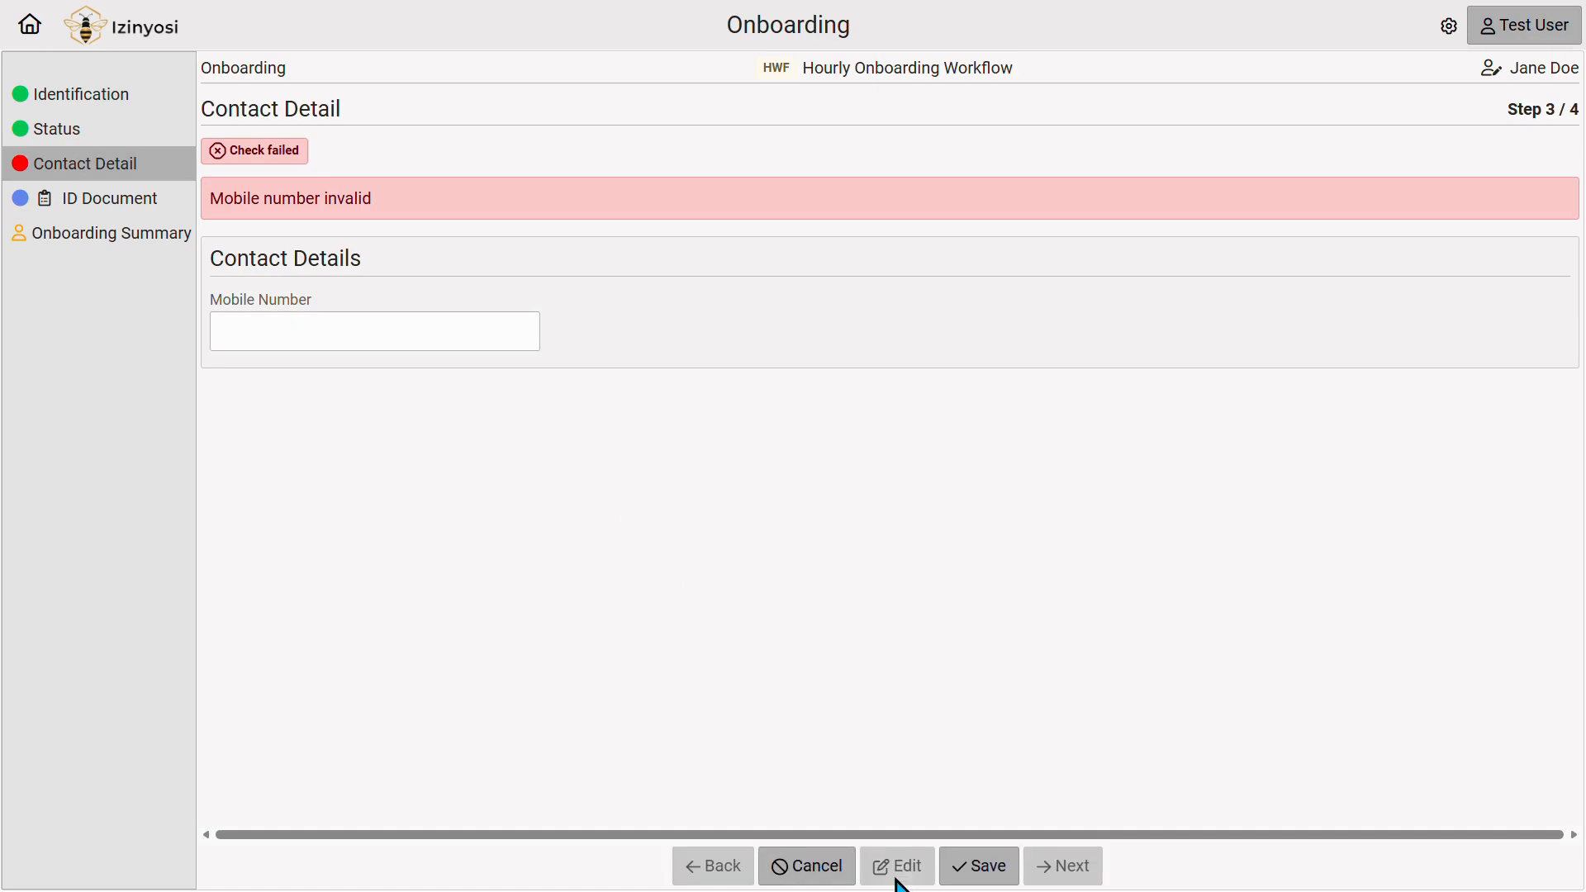
click(315, 340)
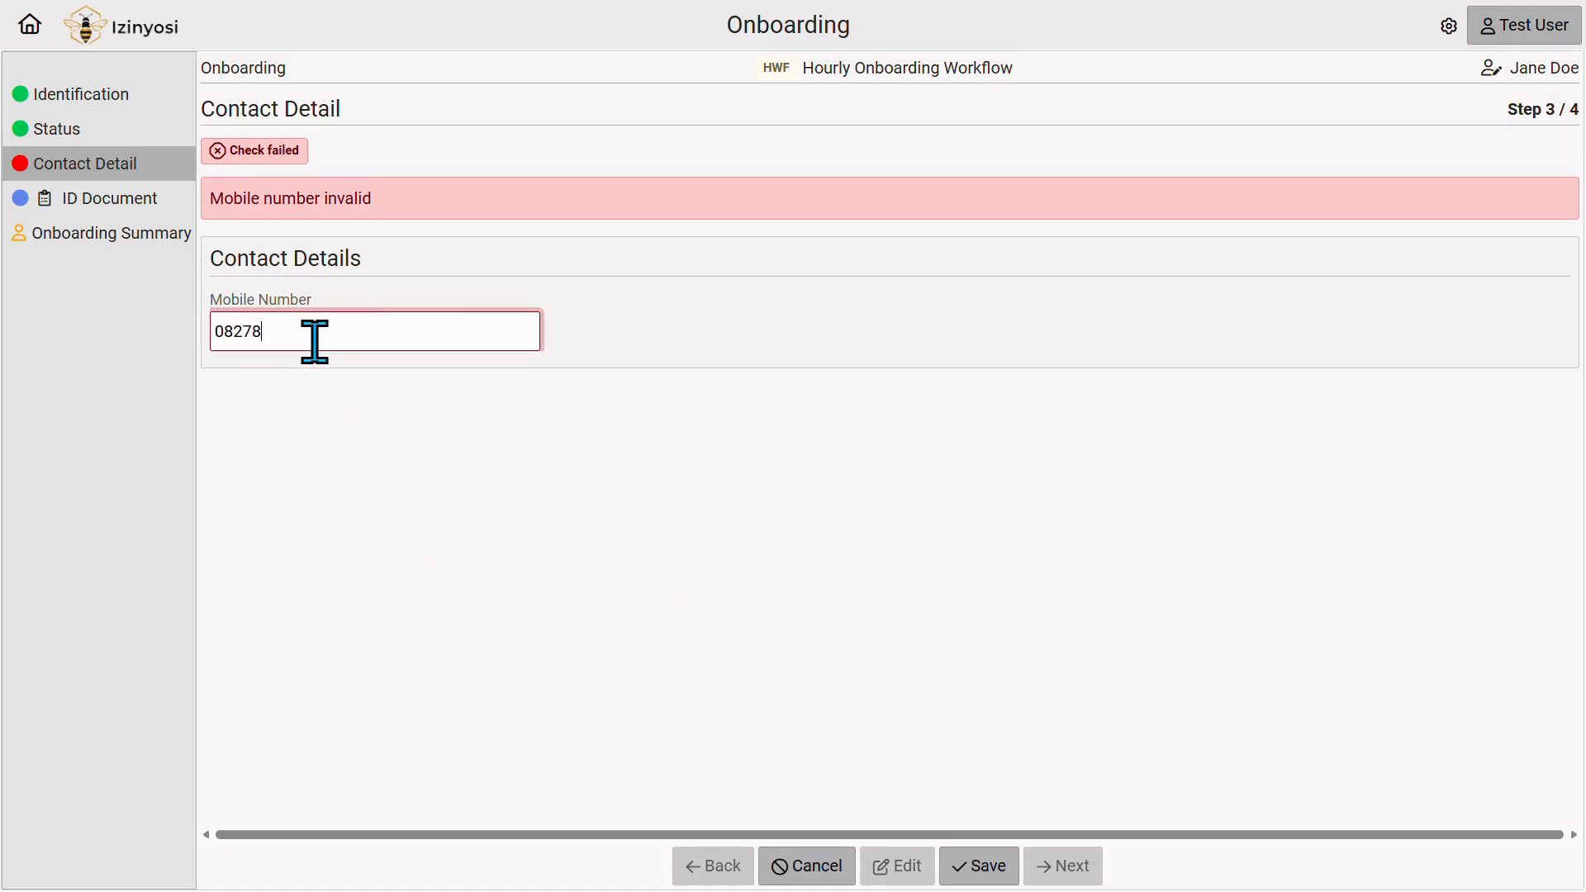
click(999, 881)
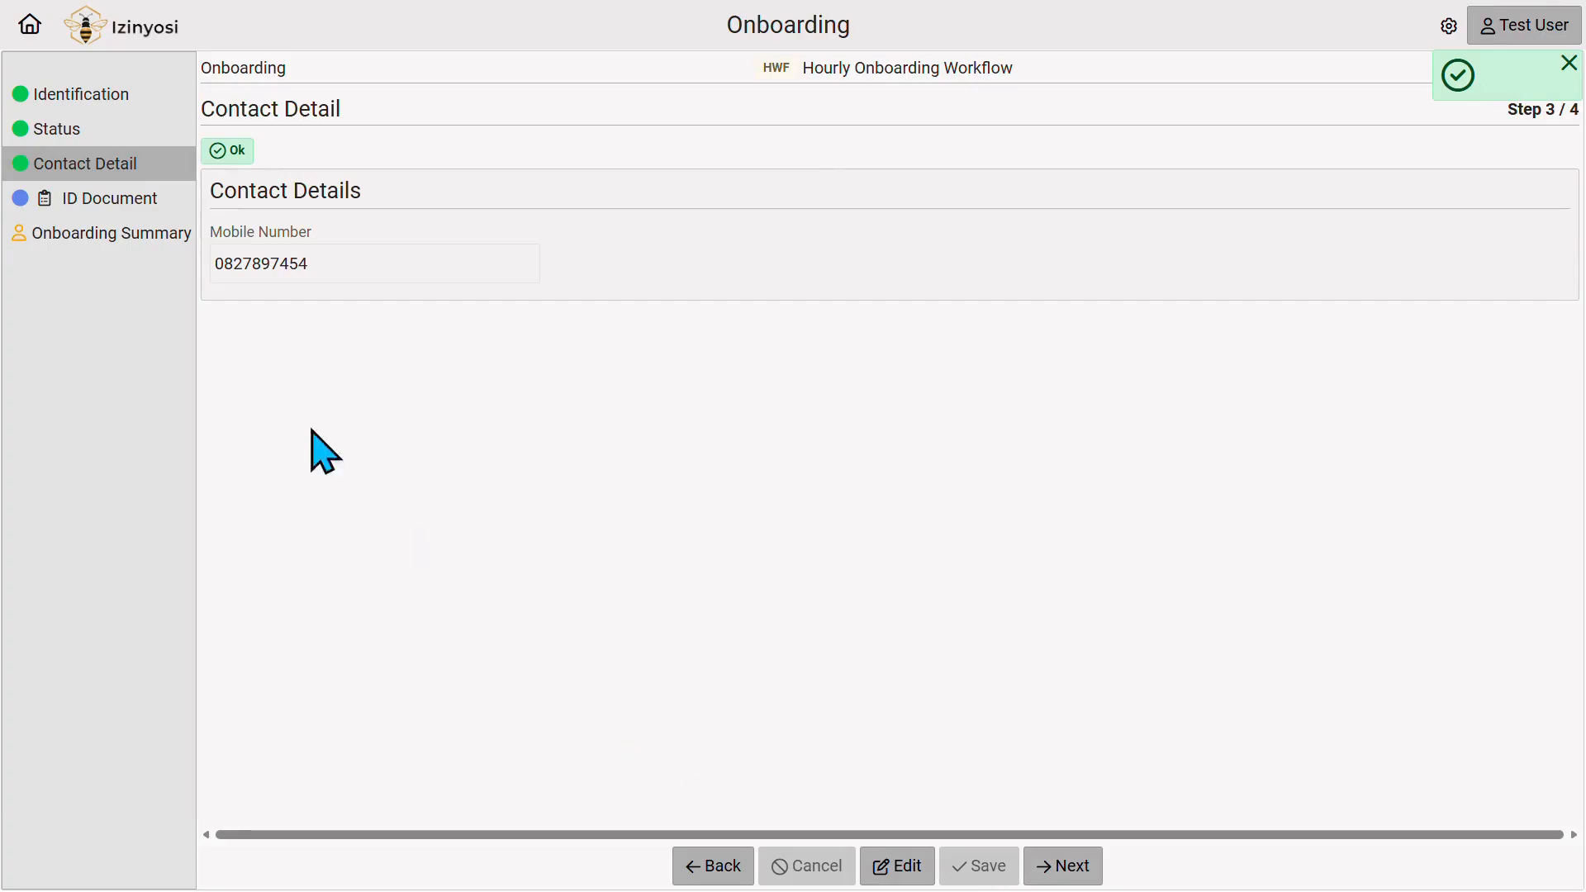
click(93, 202)
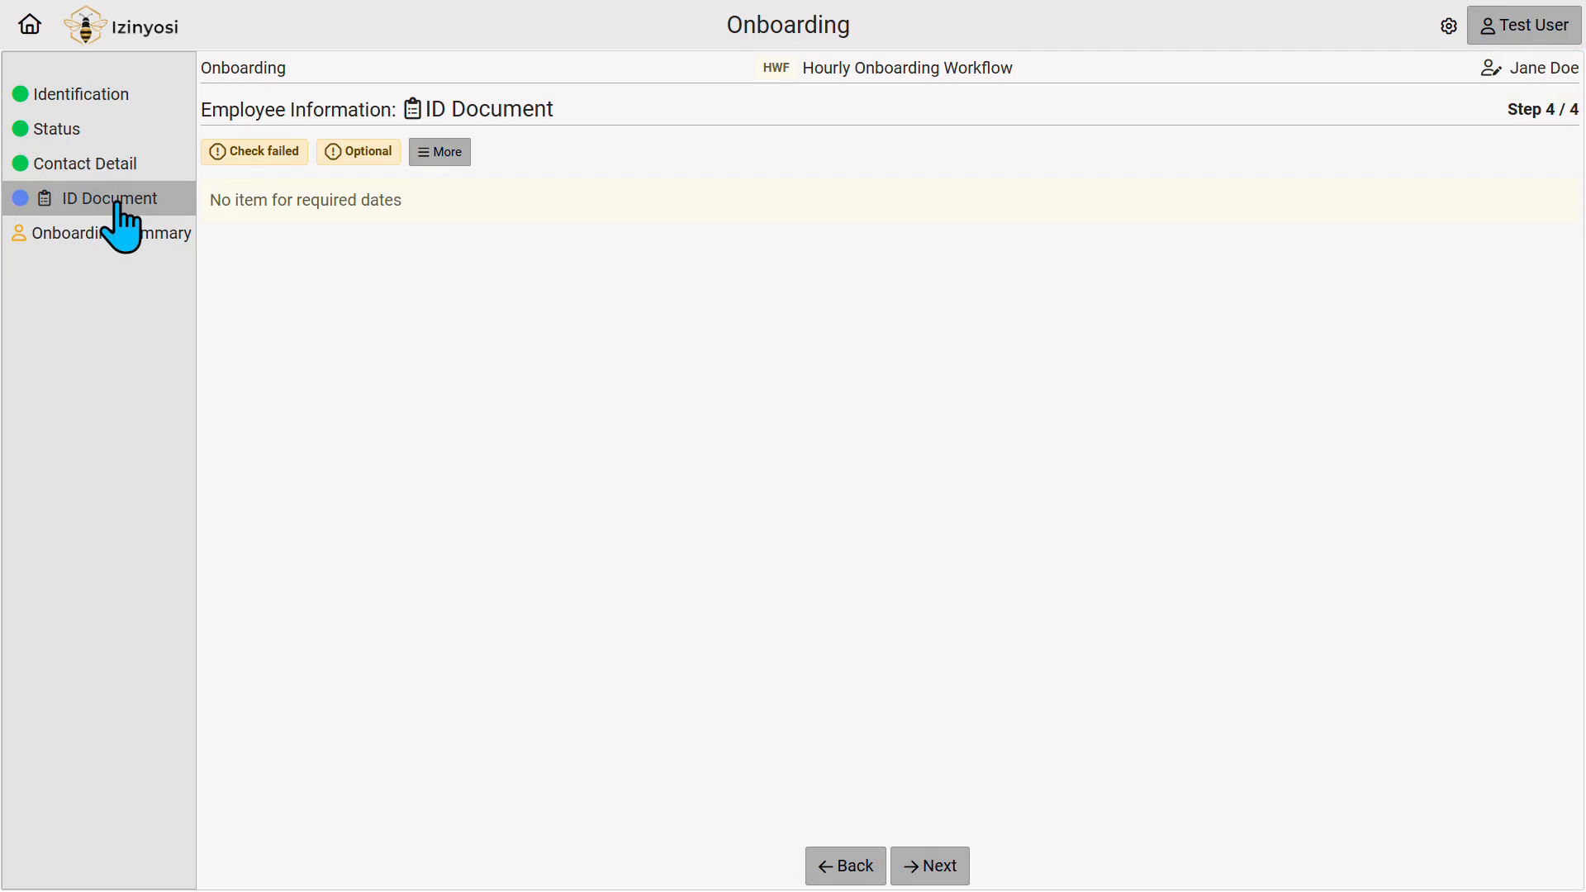
Attach ID Document.pdf as a new ID document compliance item, save it, and return to the summary.
click(462, 161)
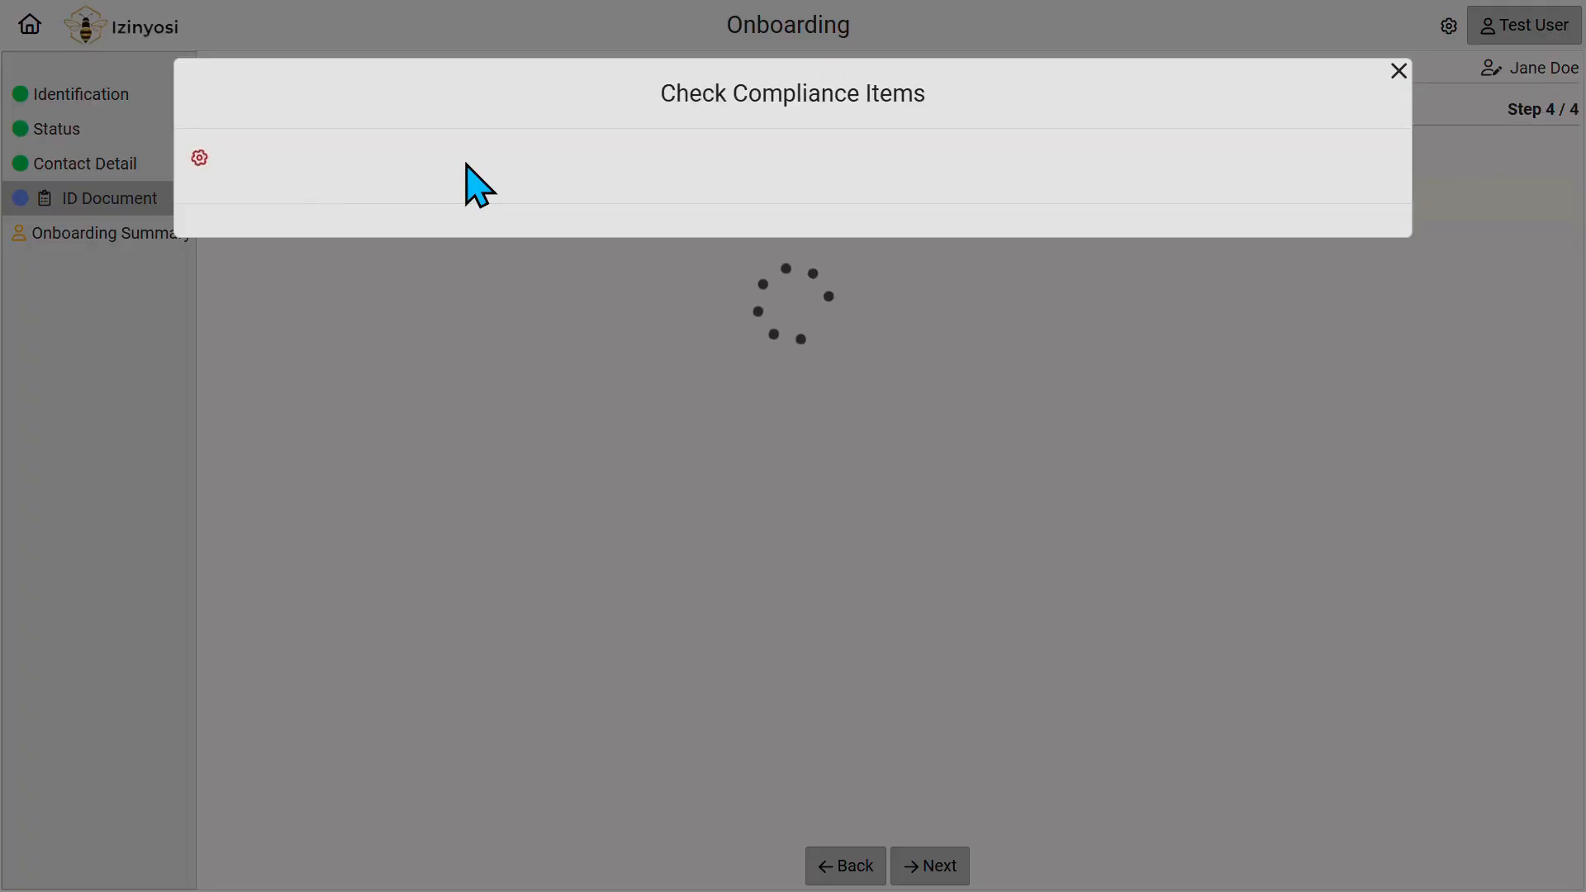
click(795, 326)
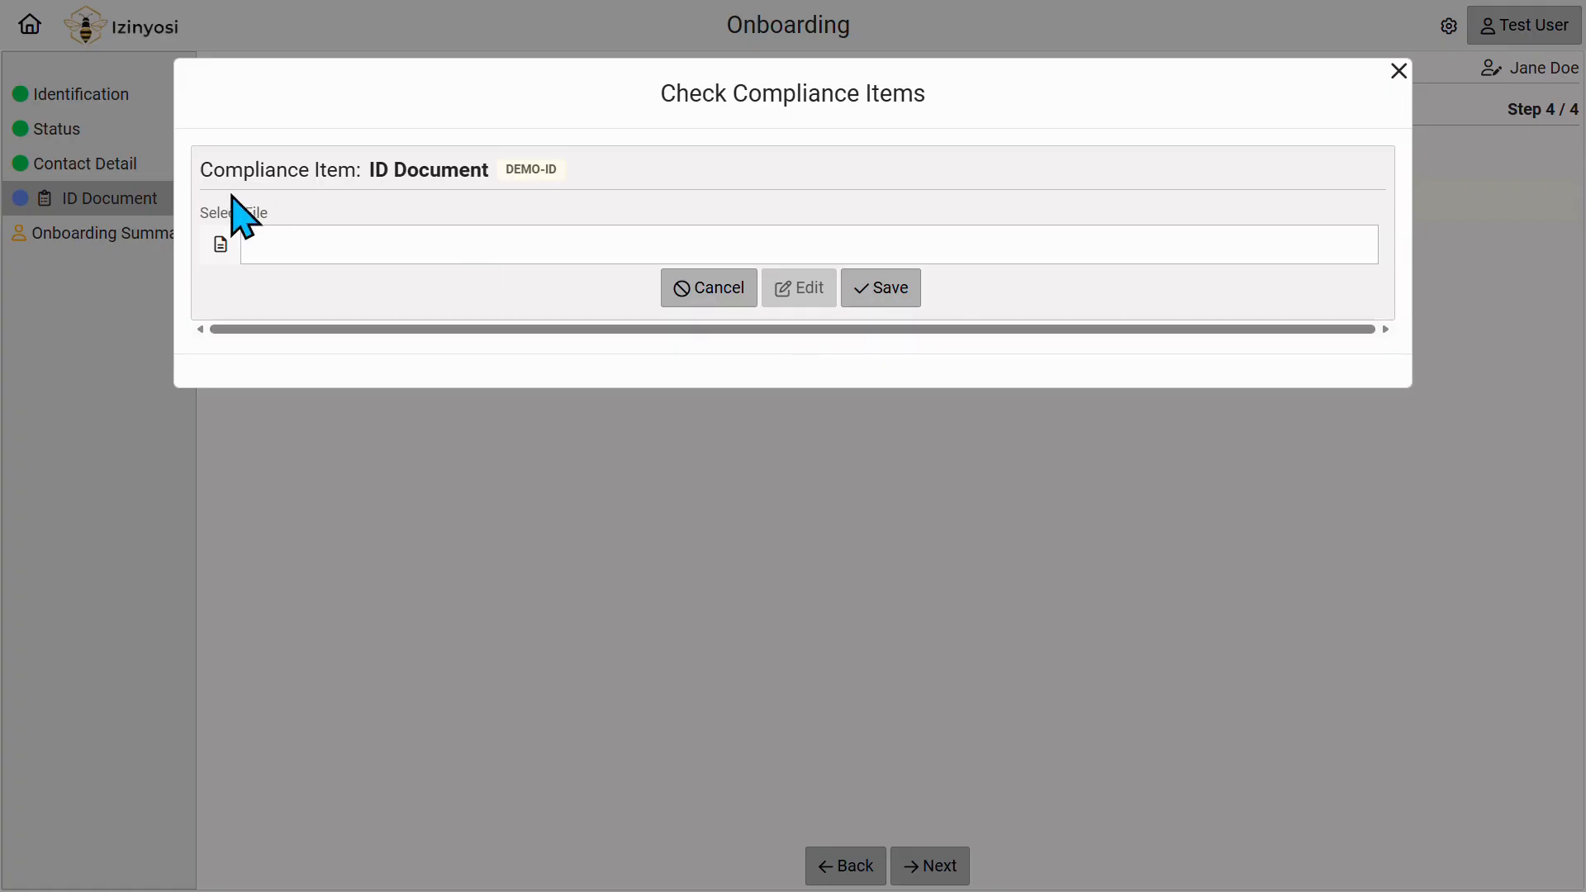
click(220, 244)
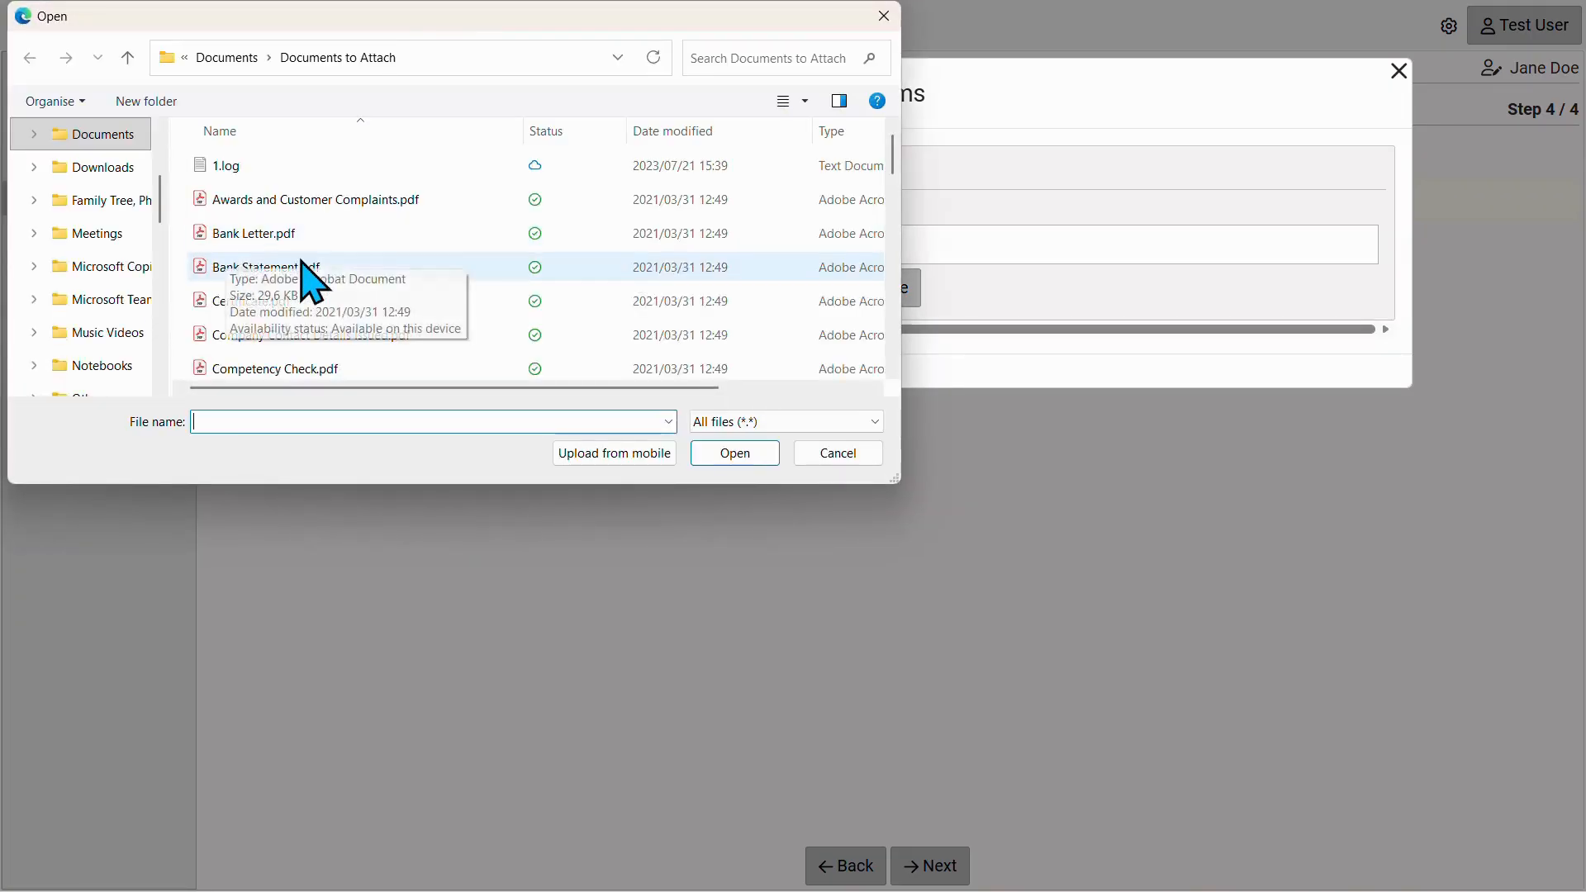
scroll(315, 283, down, 2)
scroll(314, 281, down, 2)
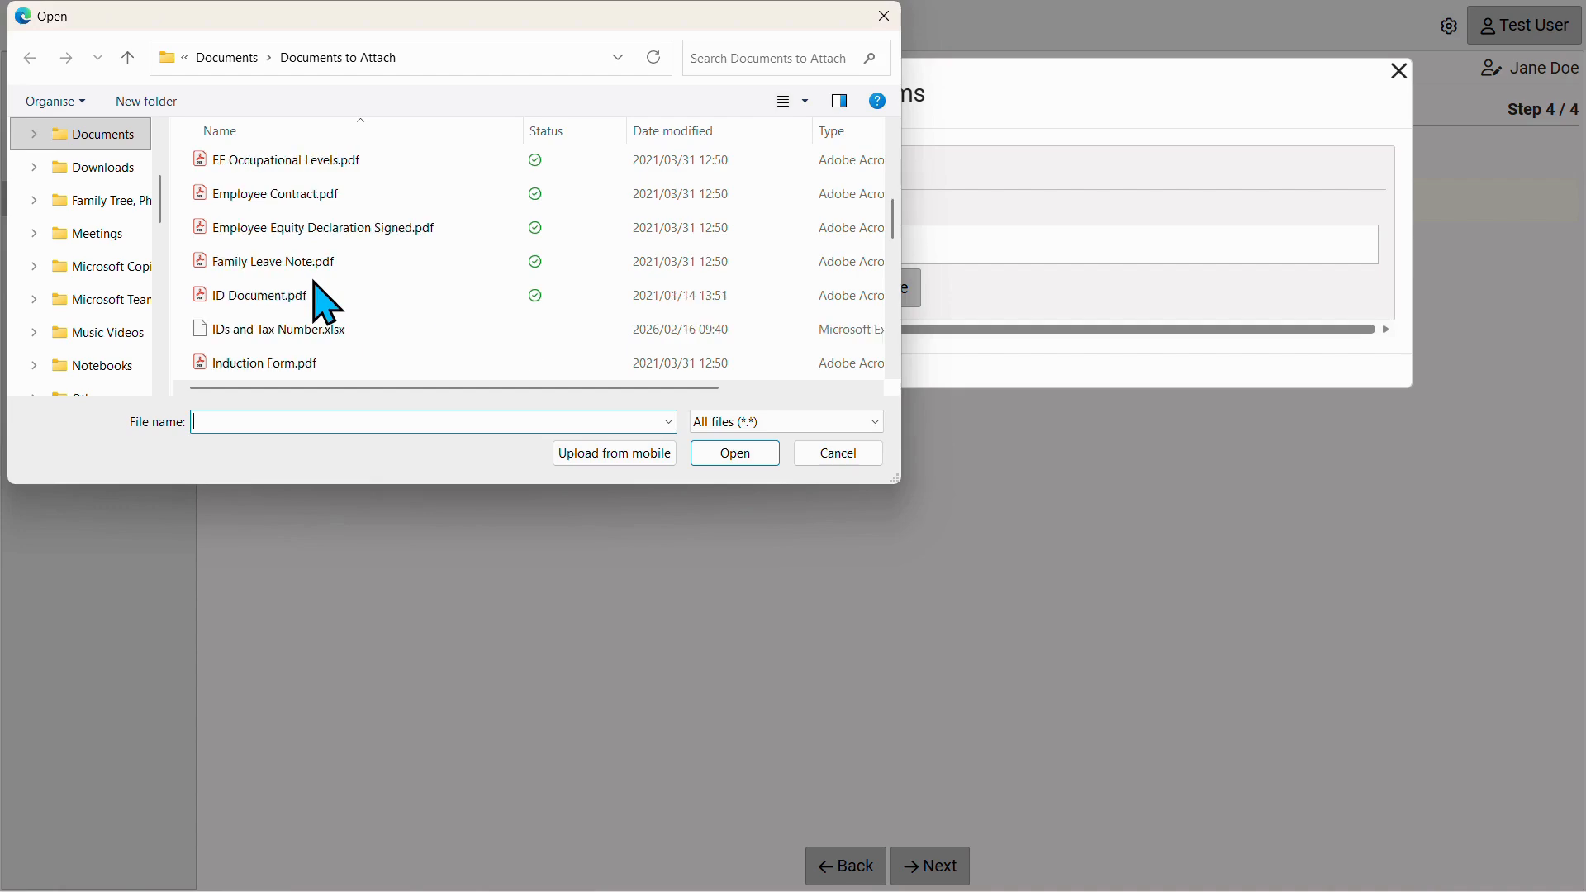
click(300, 296)
double_click(300, 295)
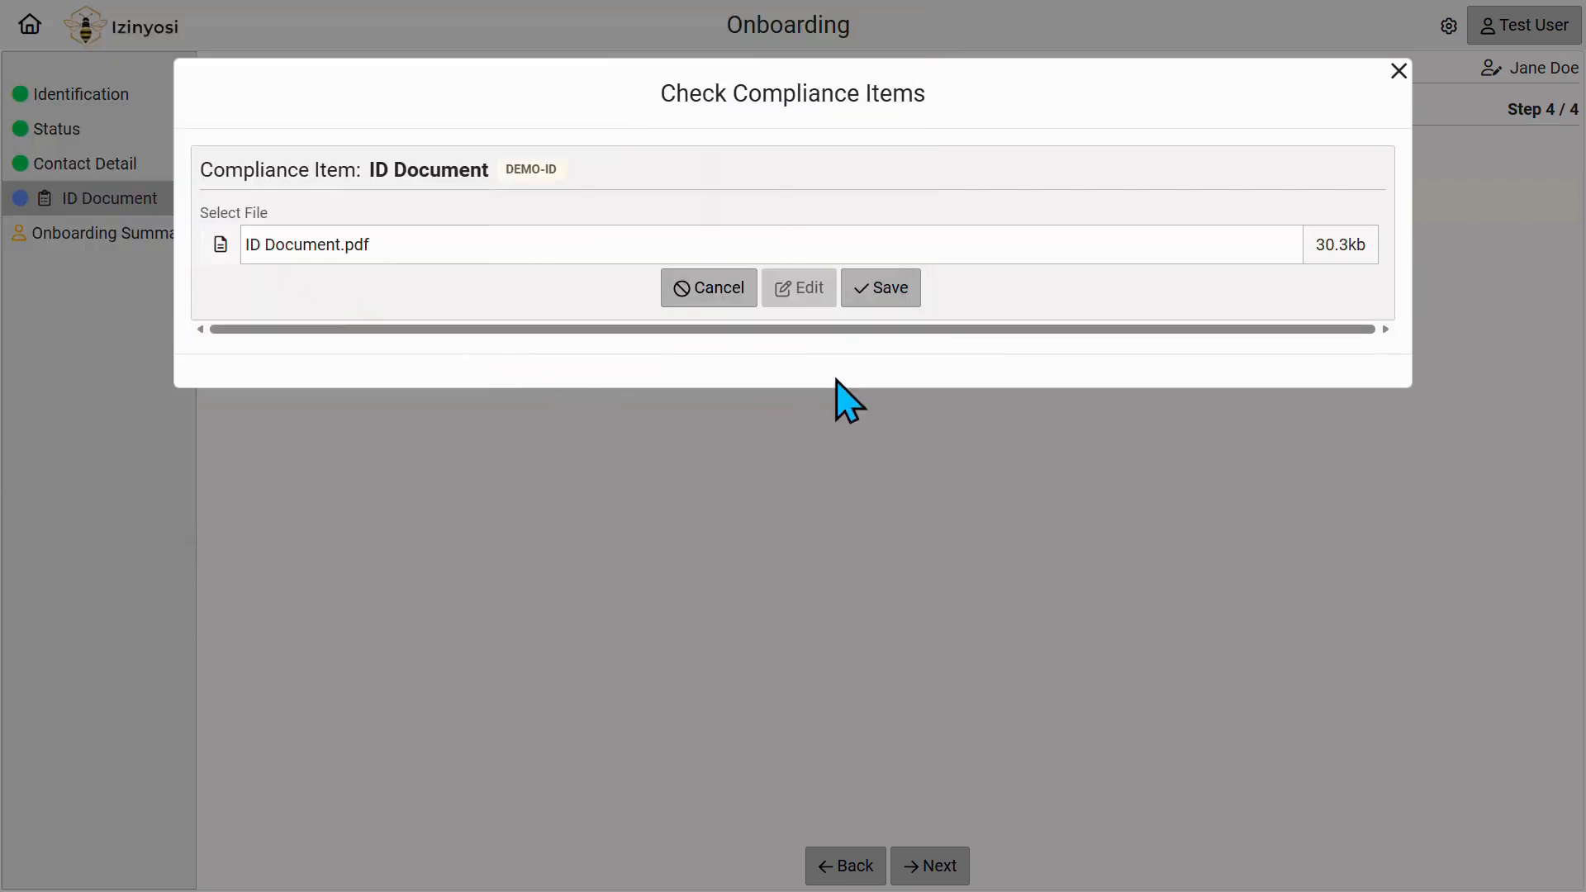
click(902, 302)
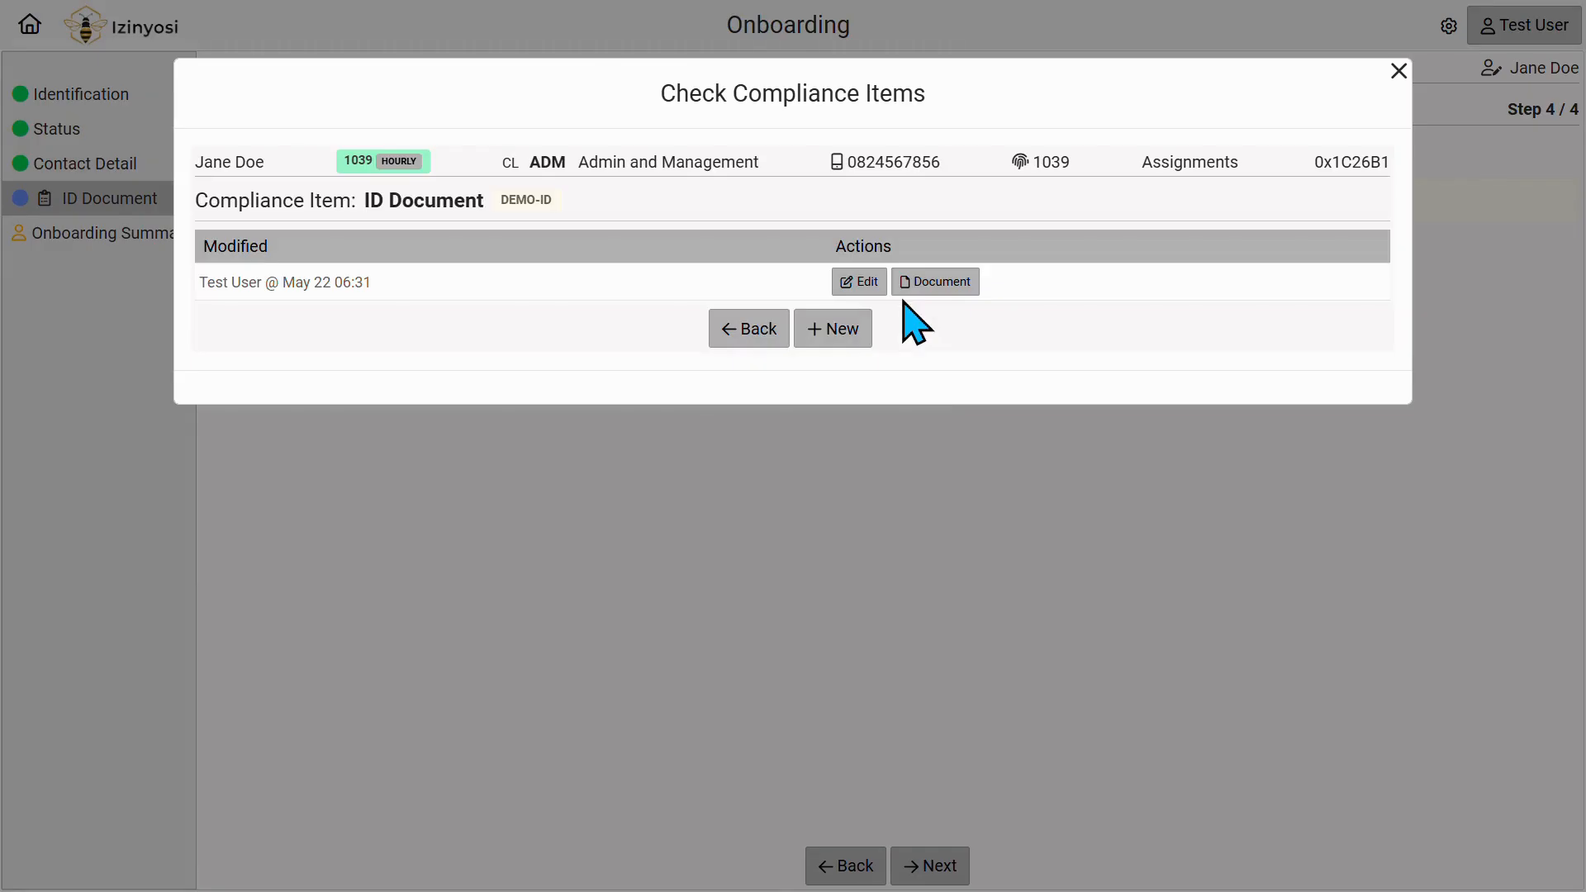
click(732, 330)
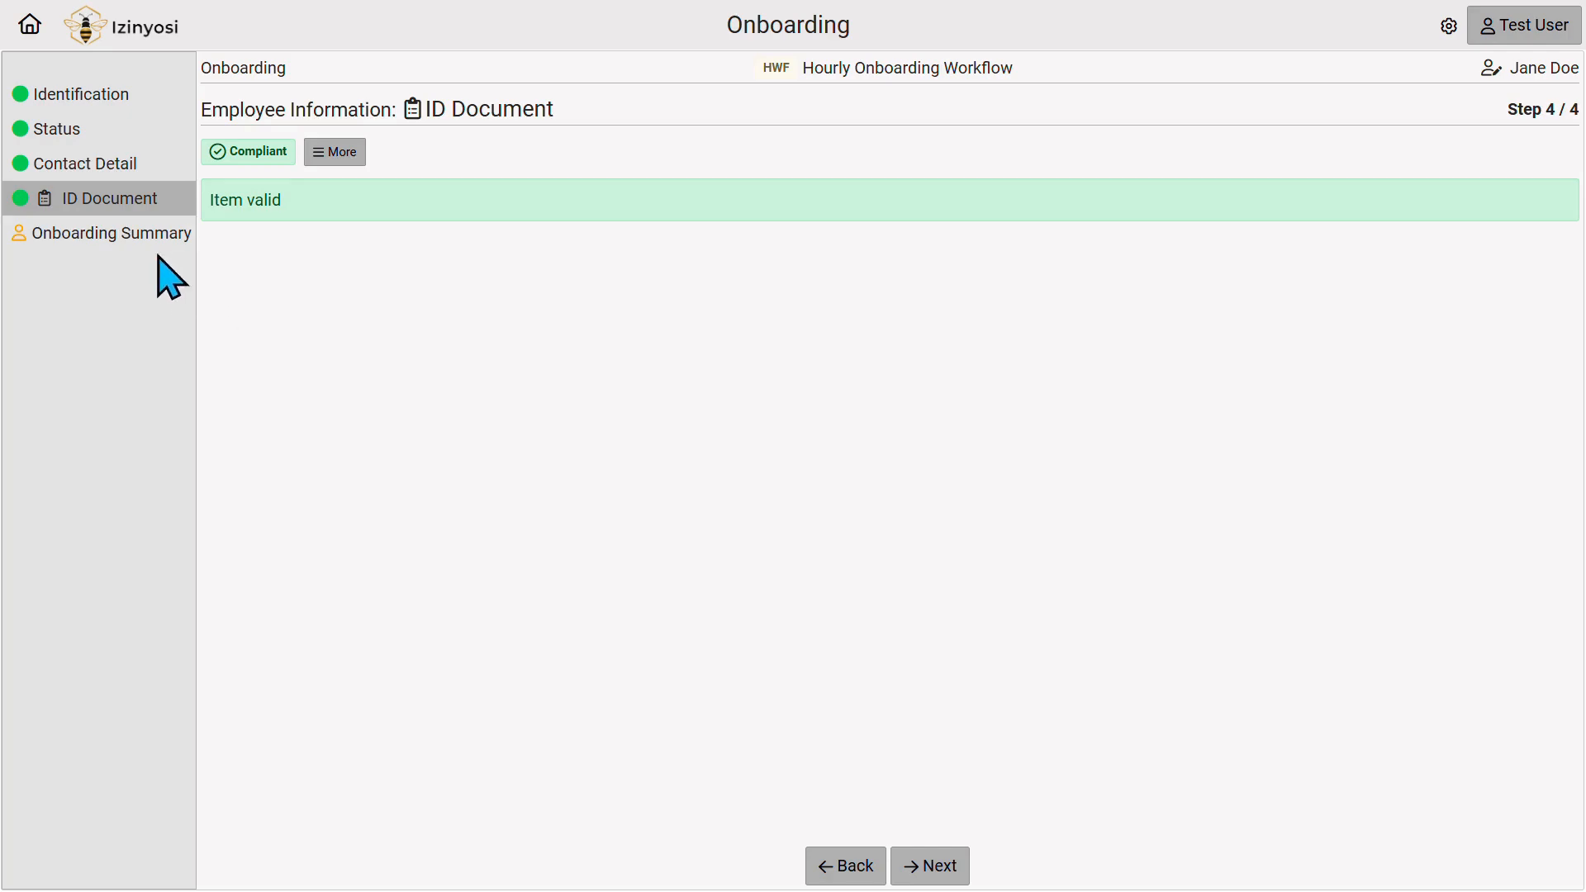
click(131, 240)
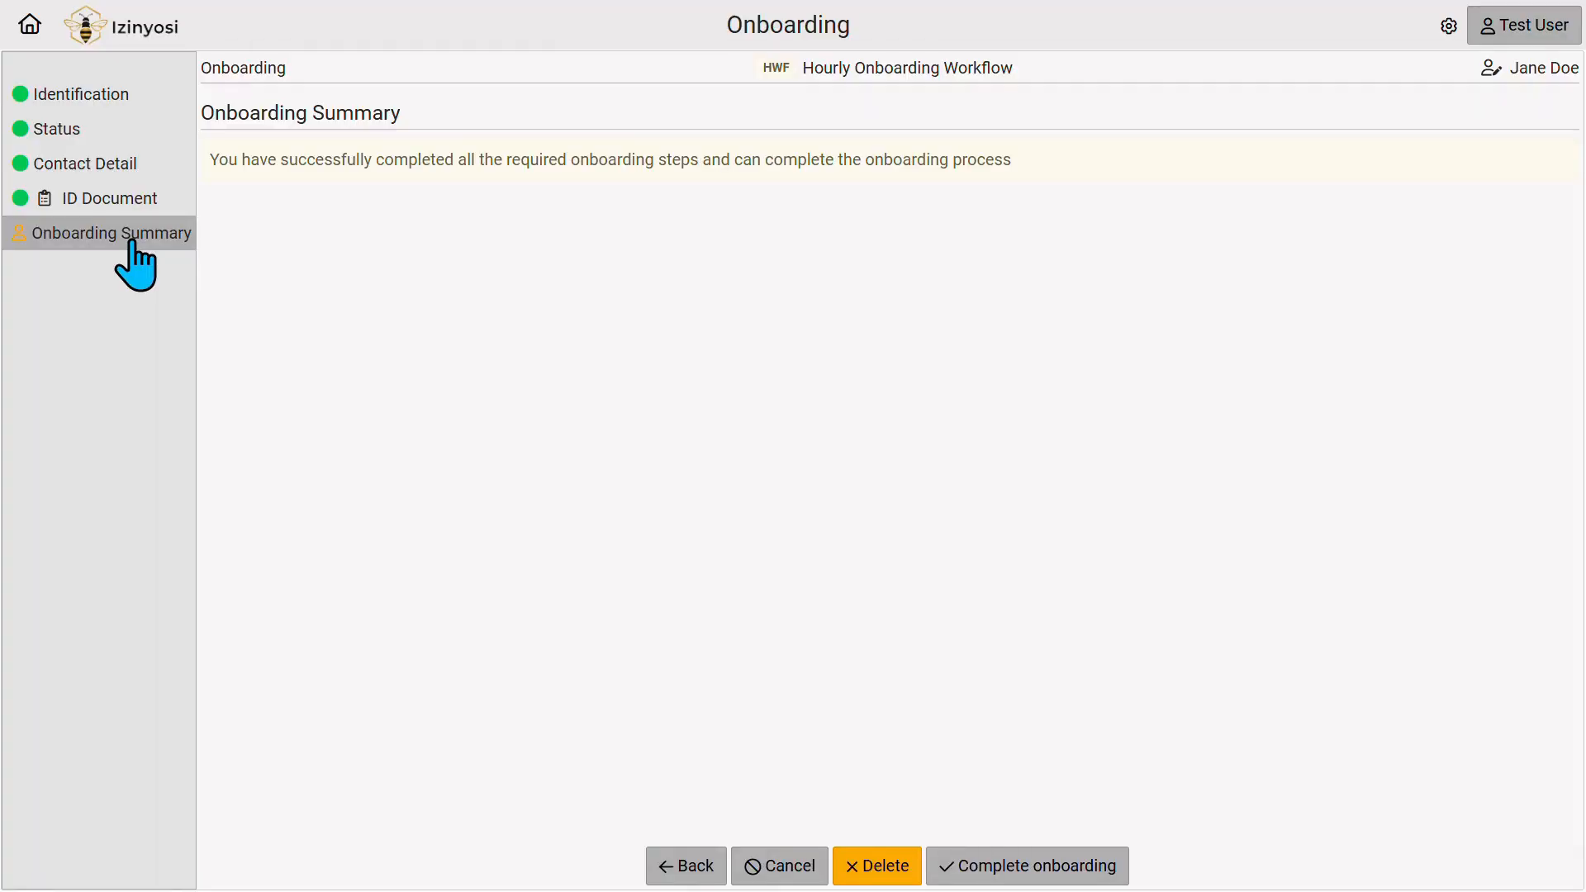
Complete onboarding, confirm with Yes, and activate the new employee.
click(1117, 881)
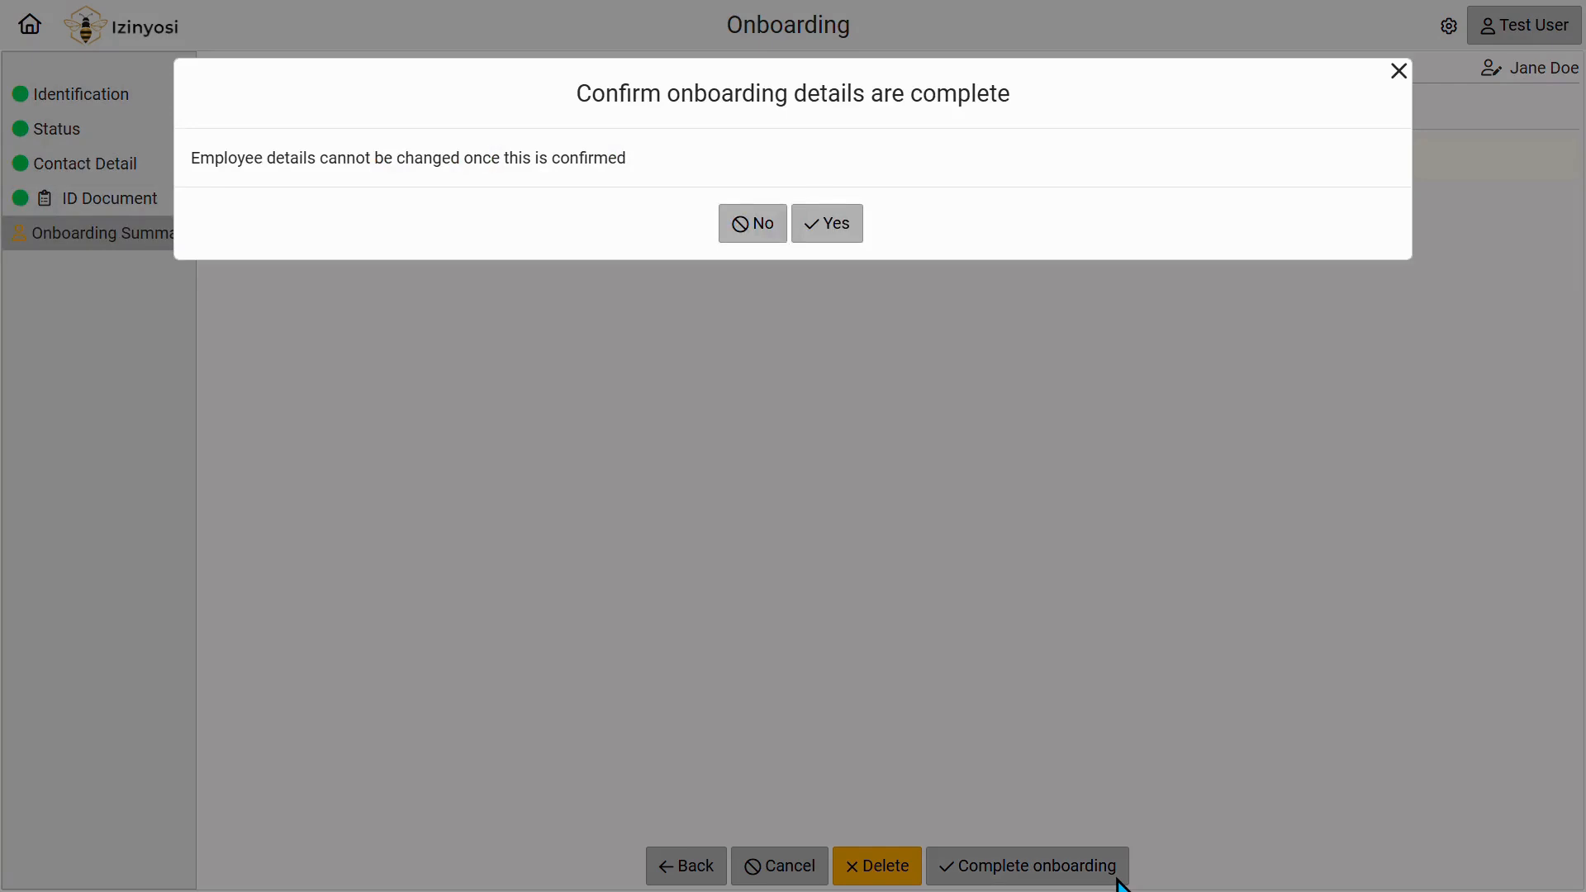
click(850, 241)
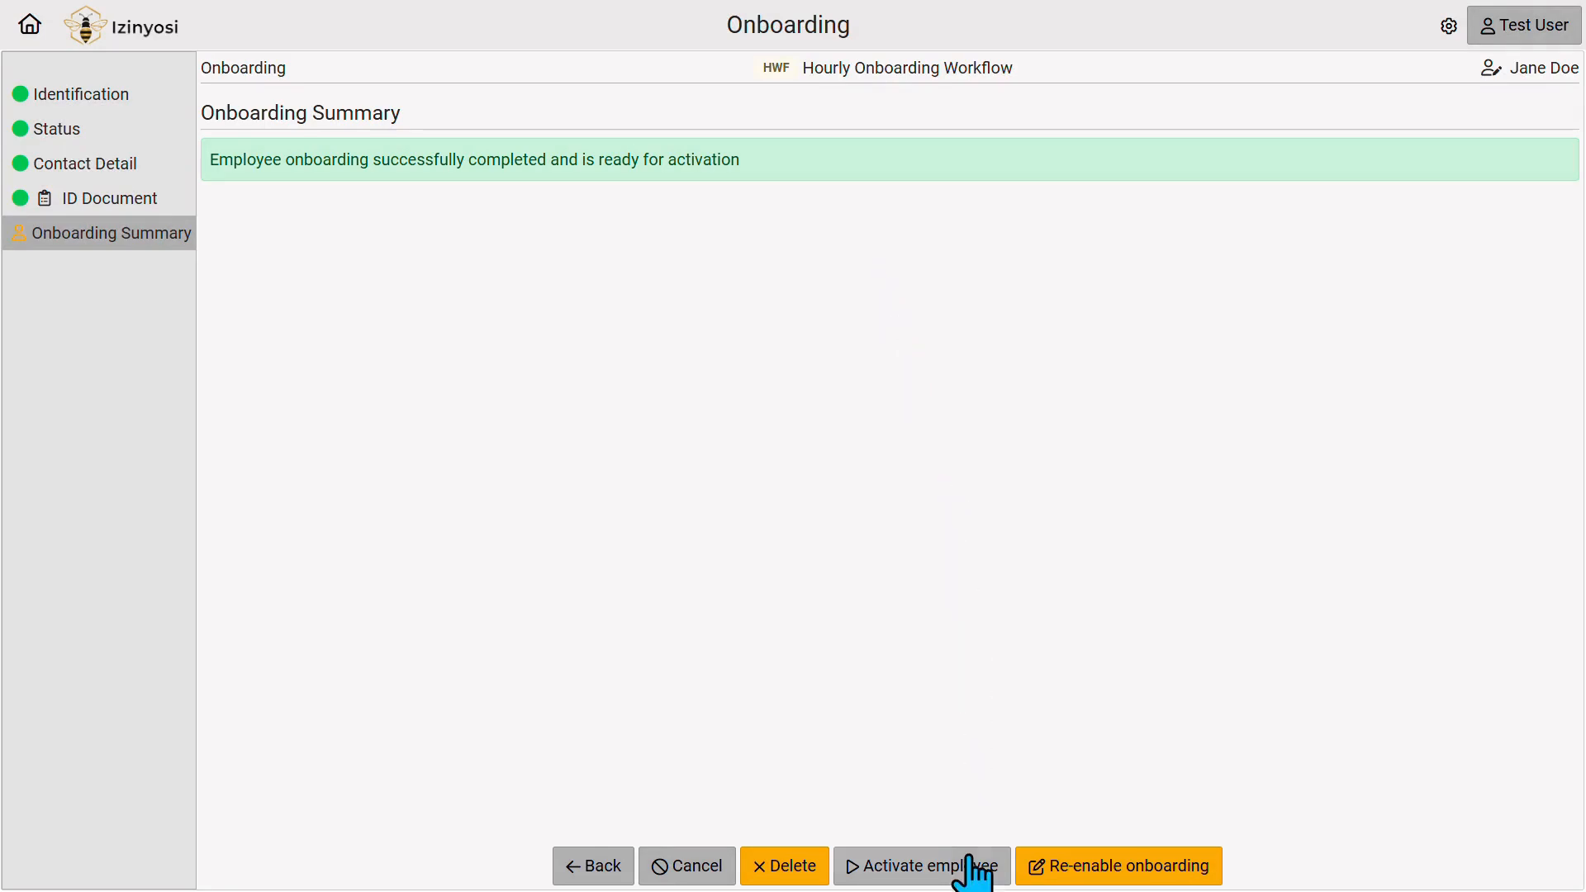
click(991, 879)
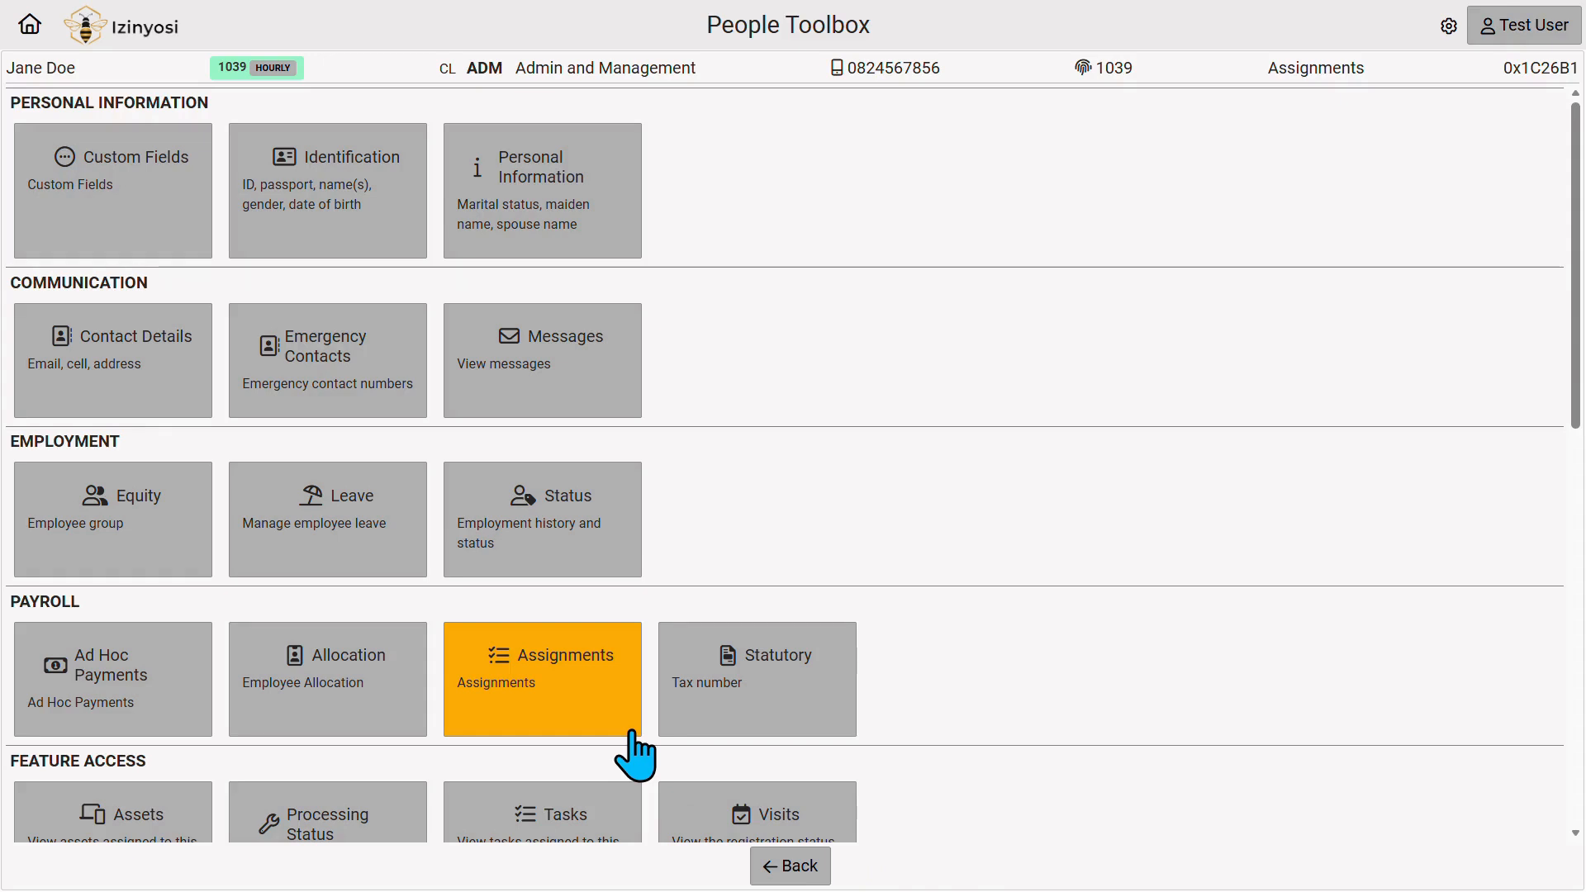
Return to the Izinyosi Incorporated home page.
click(30, 25)
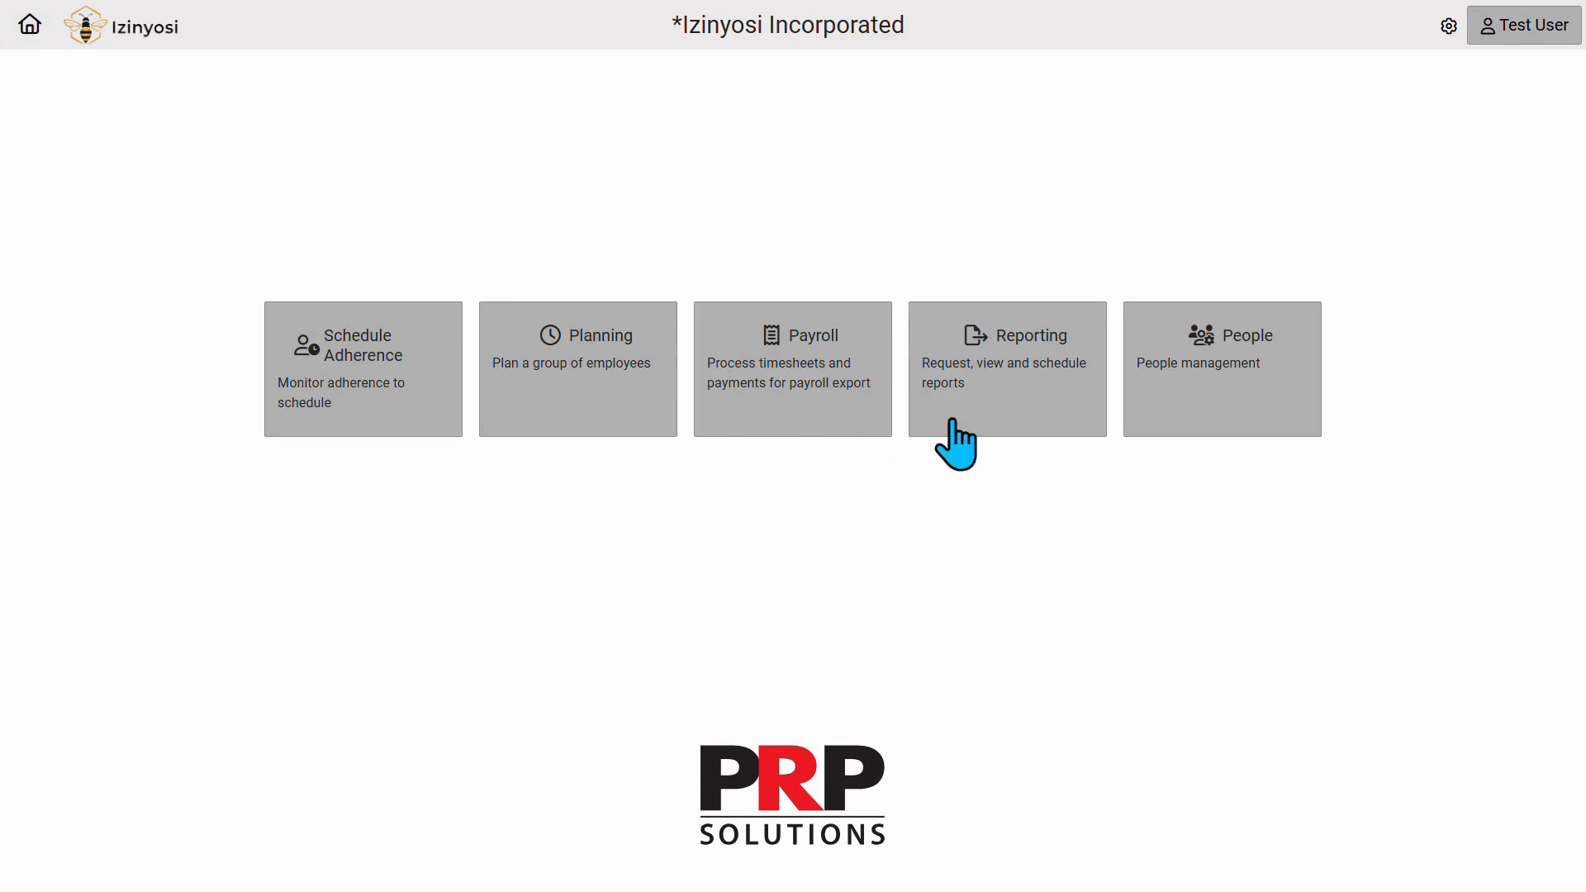
Search People for 'onbo' with the Onboarding filter set to Yes and open the matching record.
click(1317, 444)
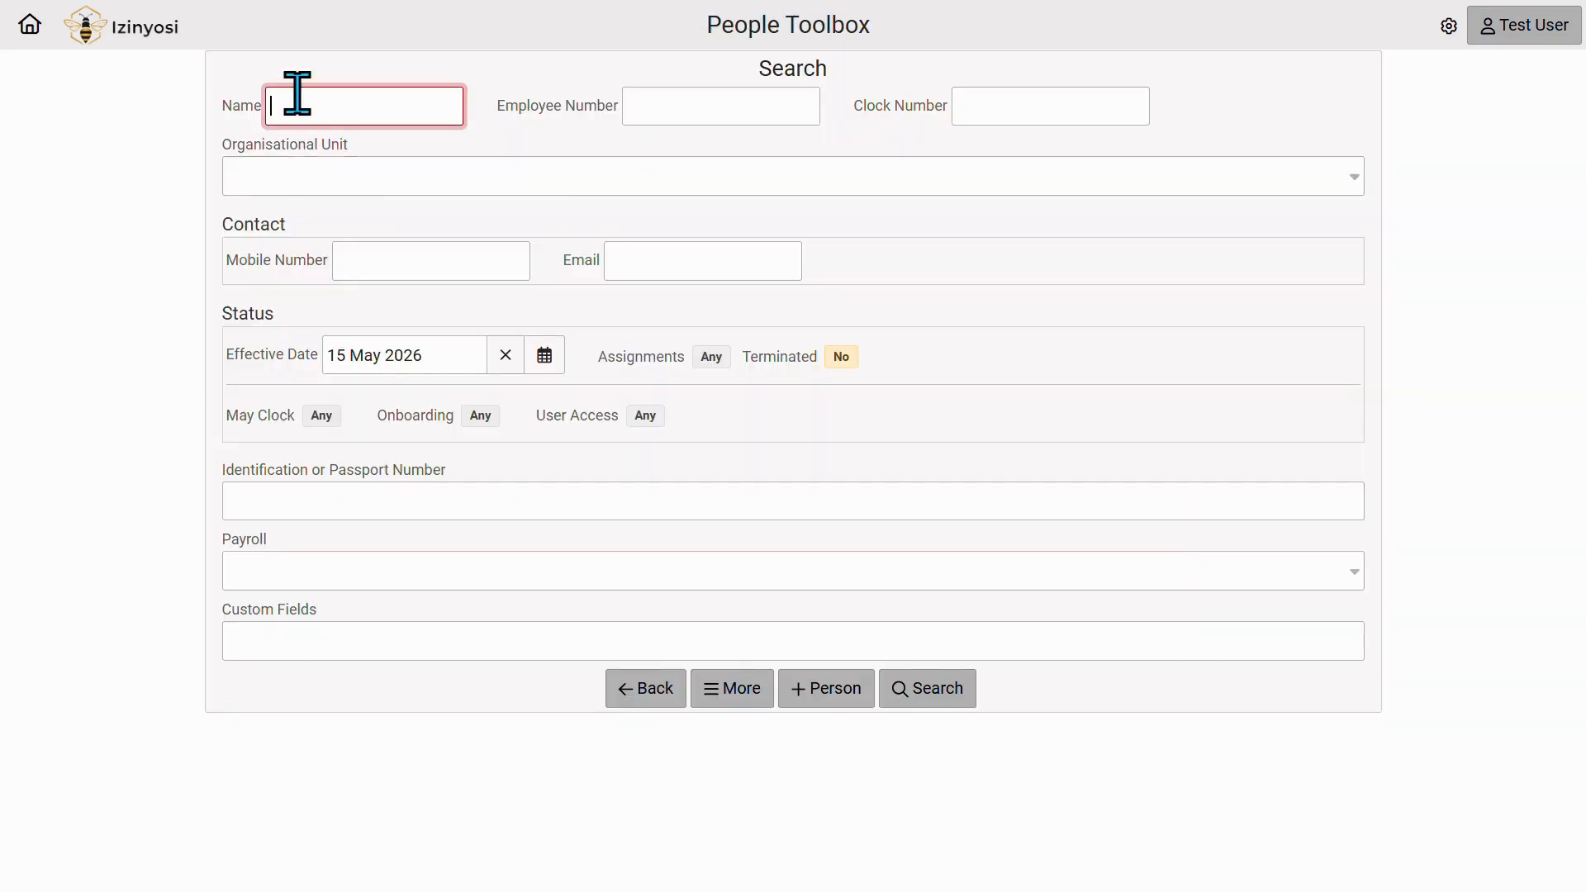
text(onboard)
click(479, 417)
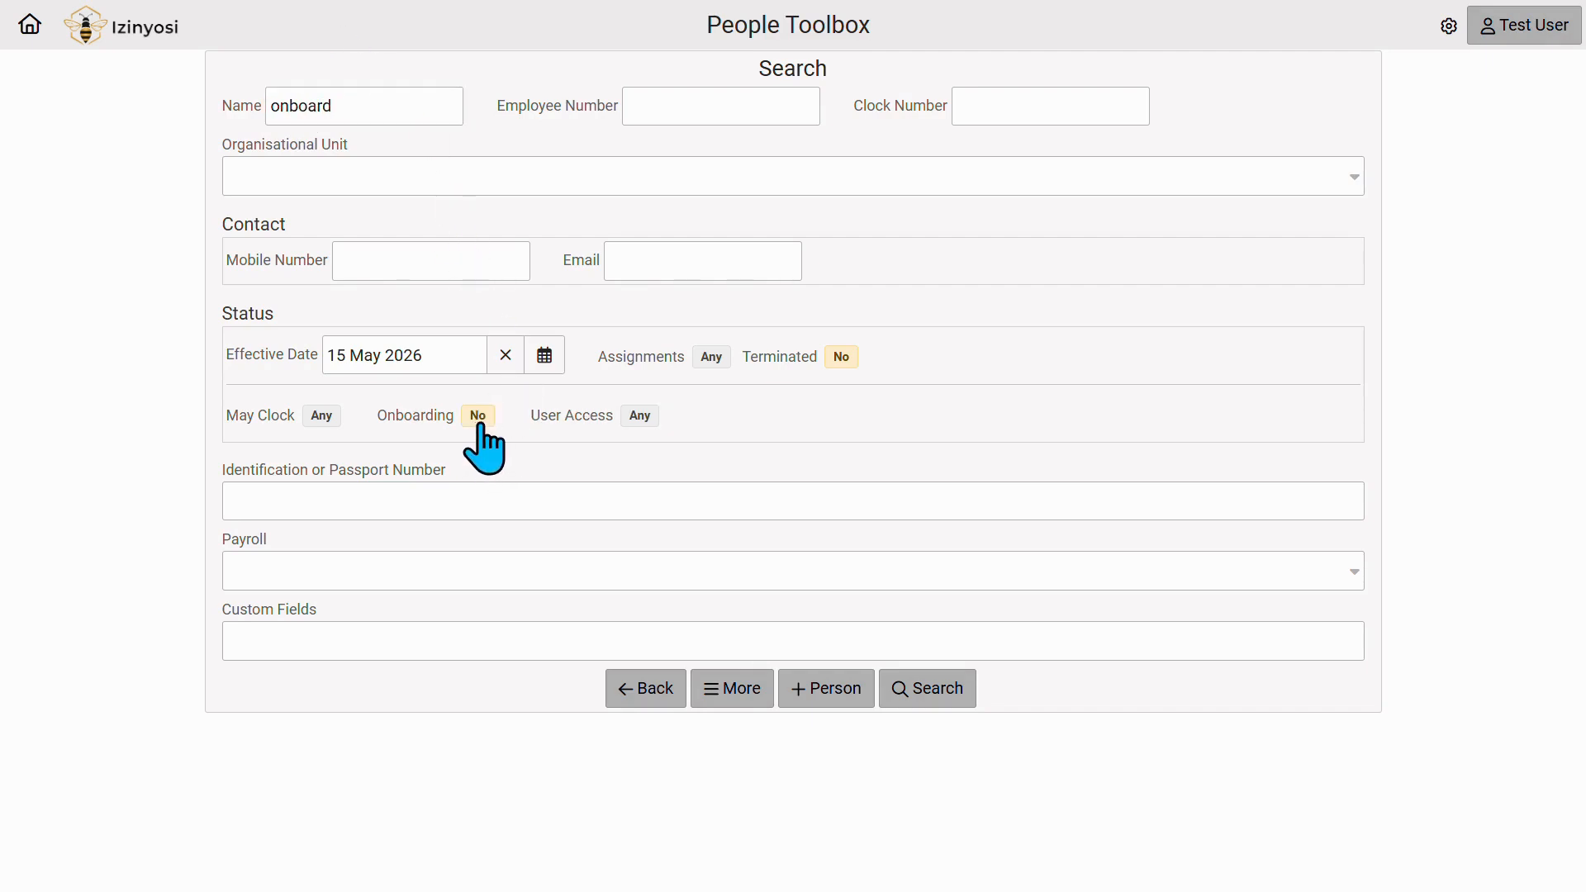
click(479, 417)
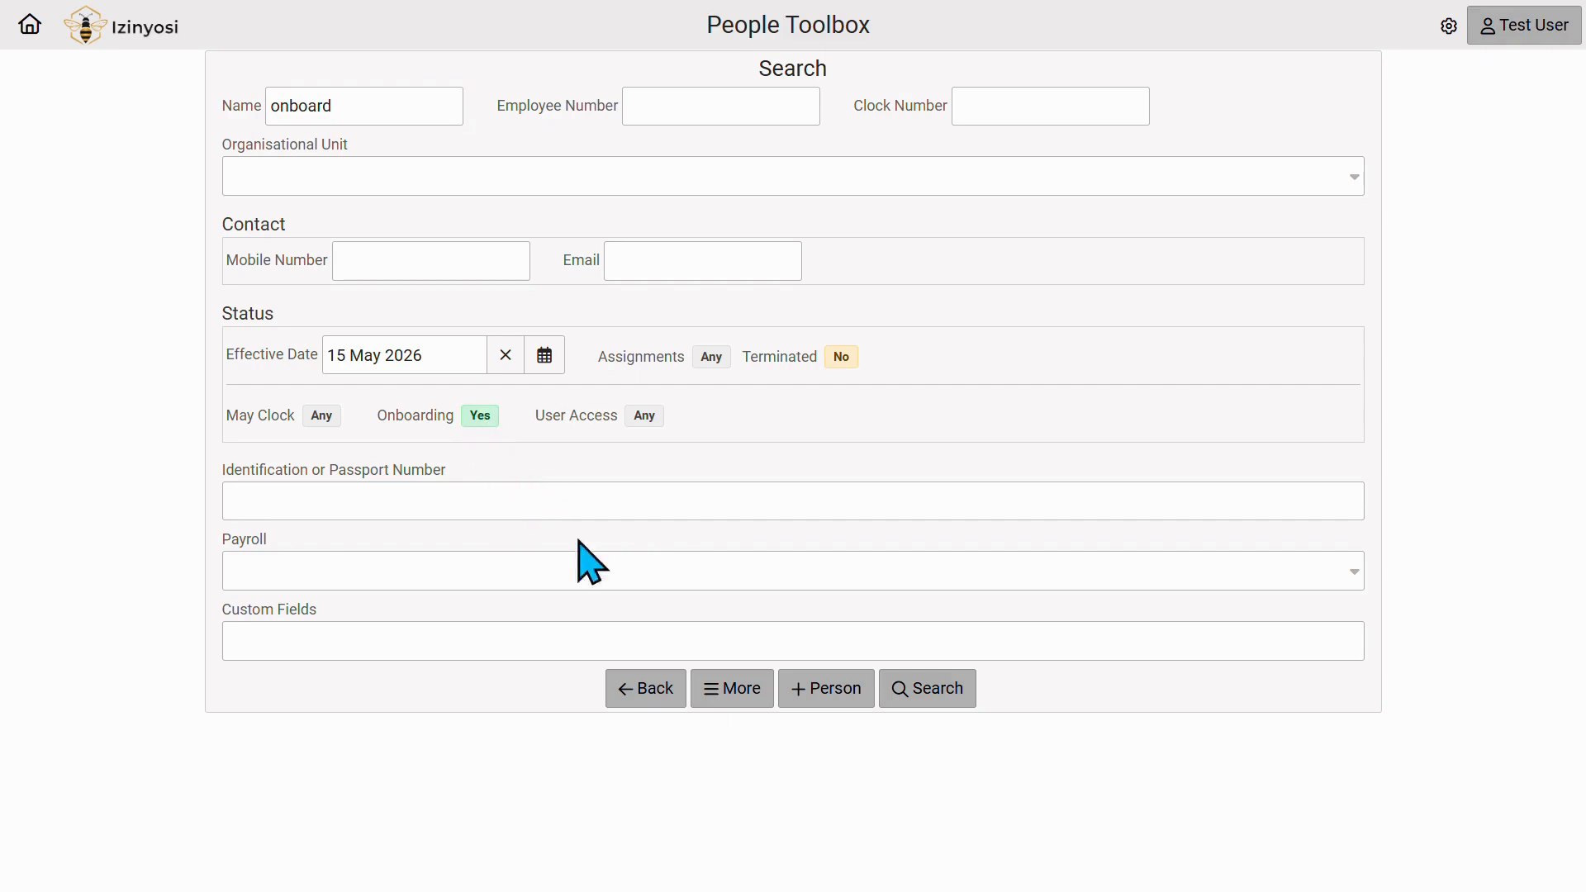
click(963, 711)
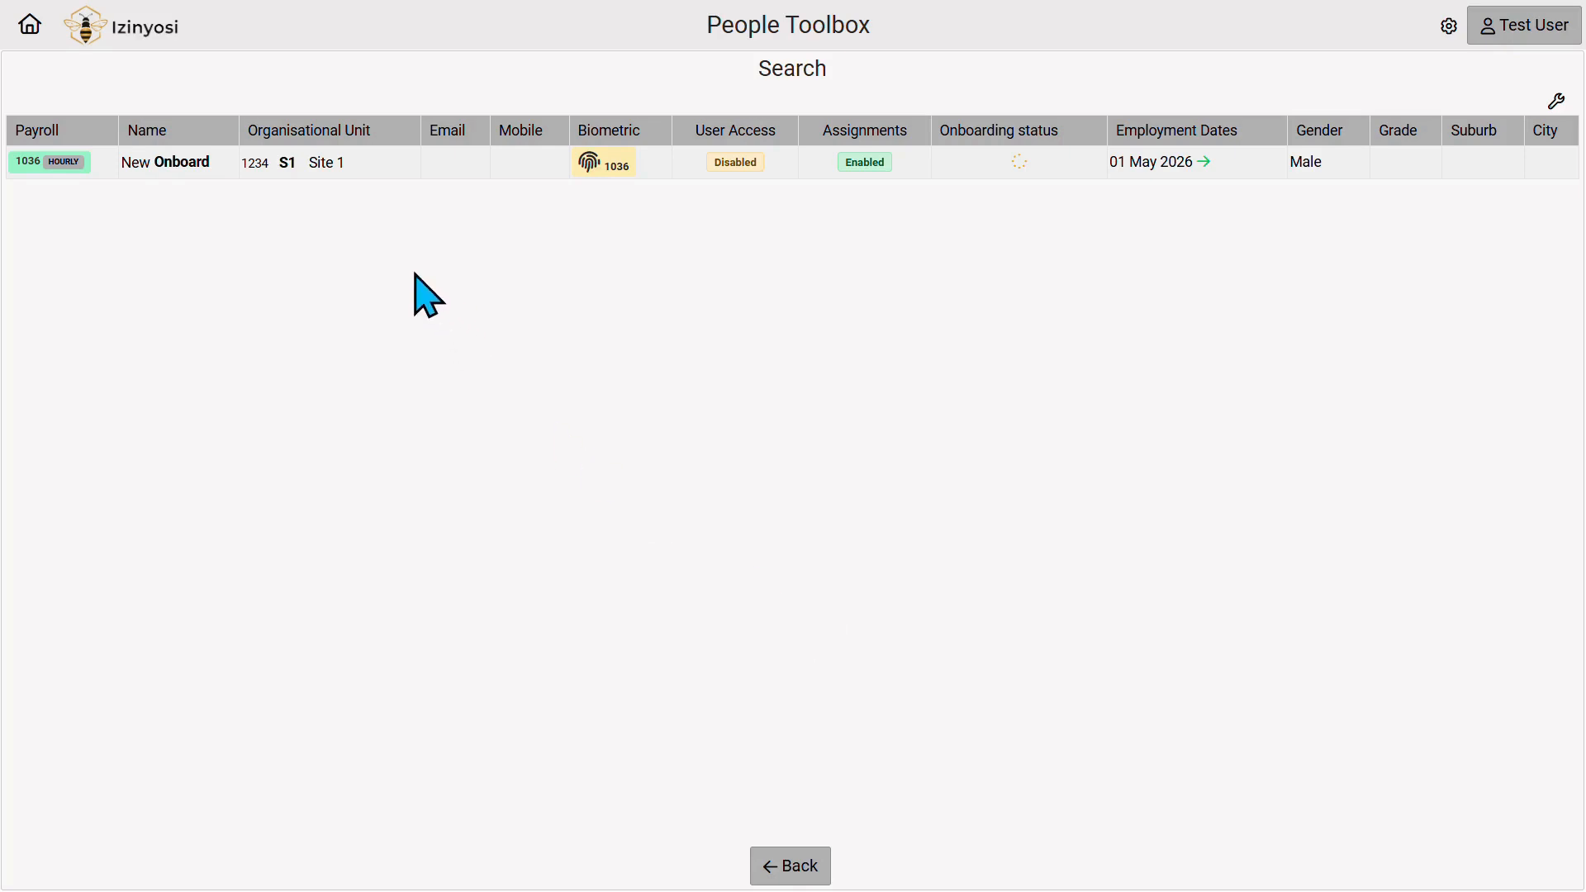
click(380, 168)
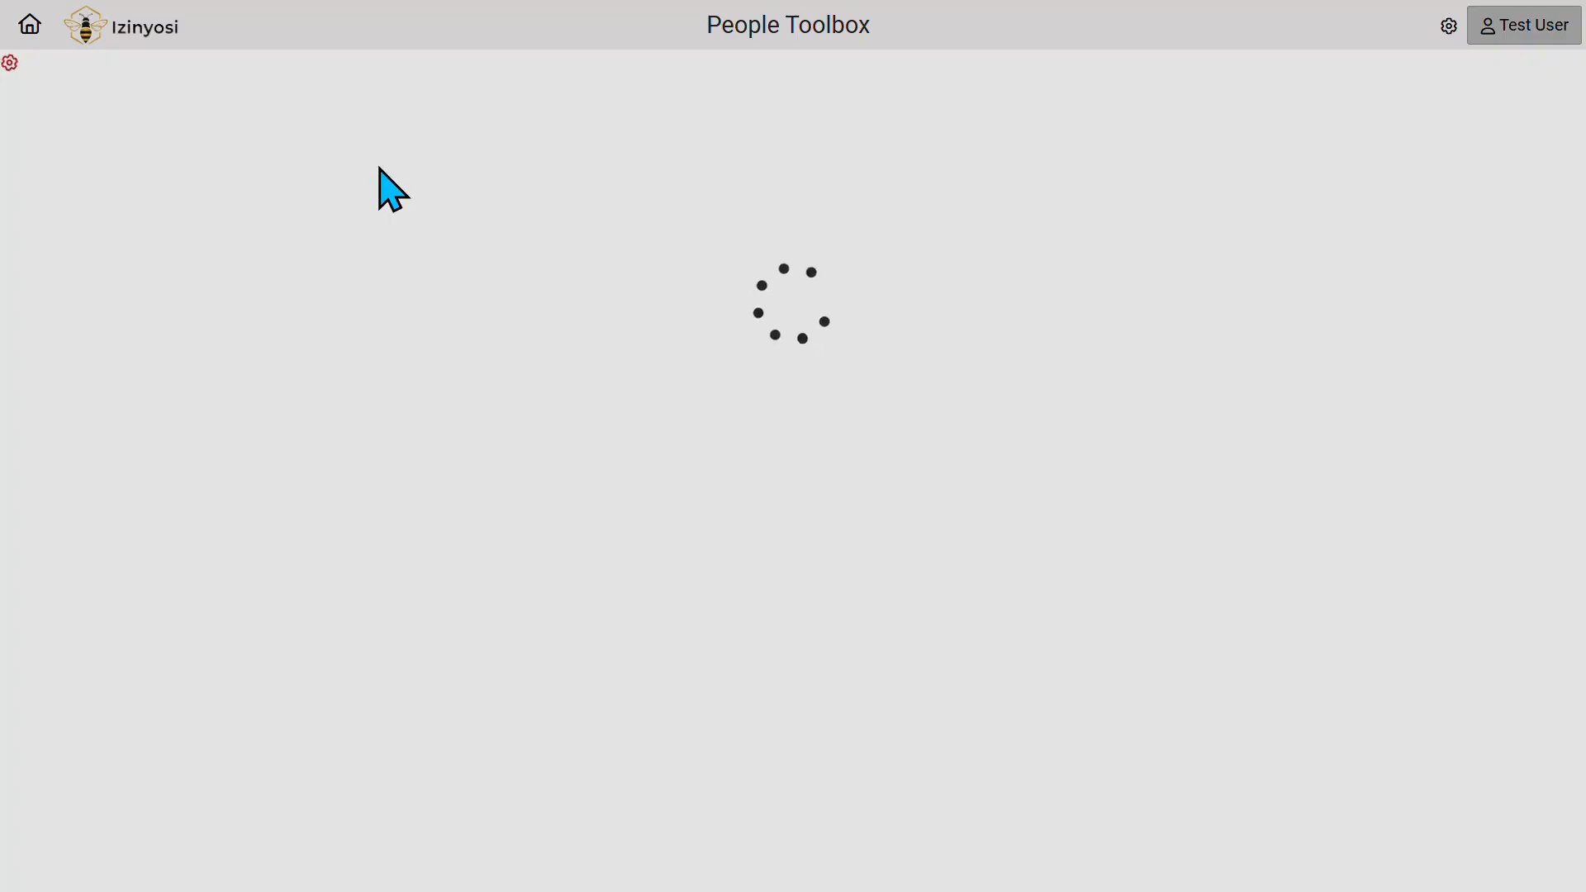